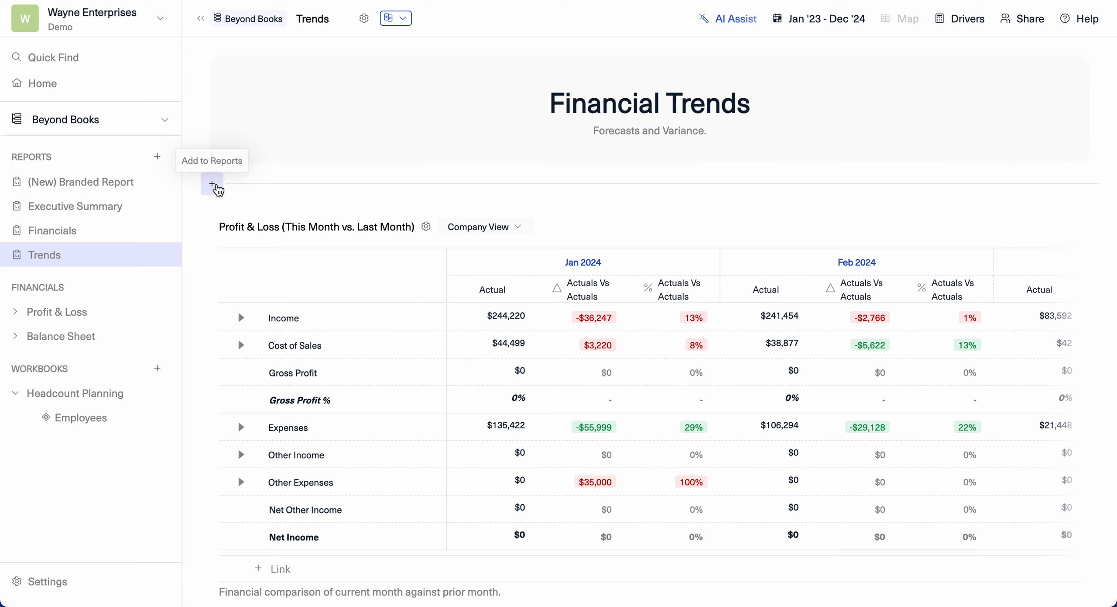
scroll(217, 189, down, 10)
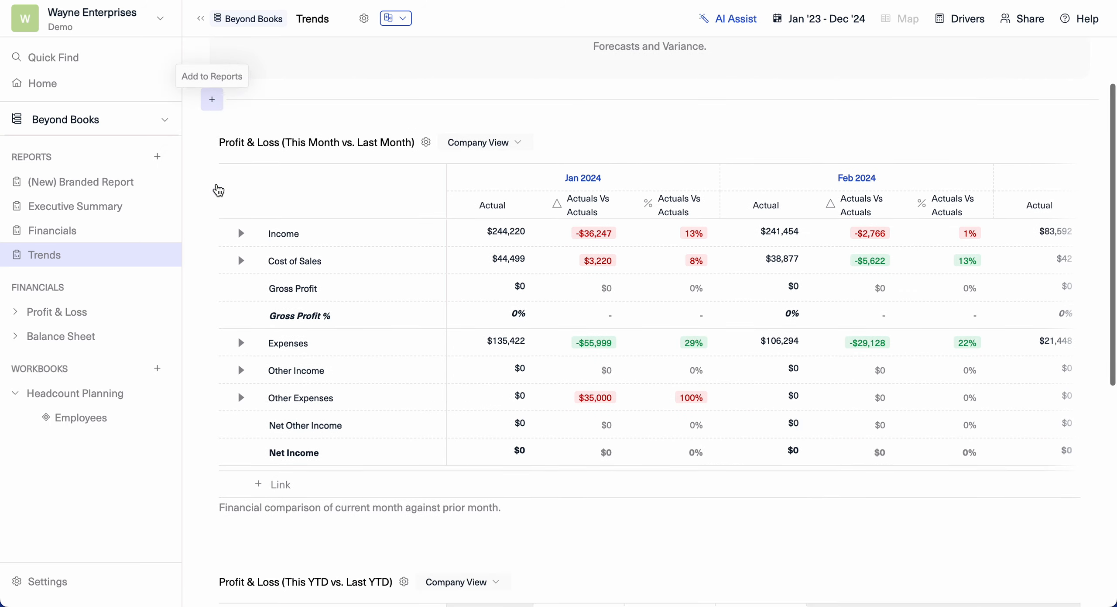
scroll(217, 189, up, 10)
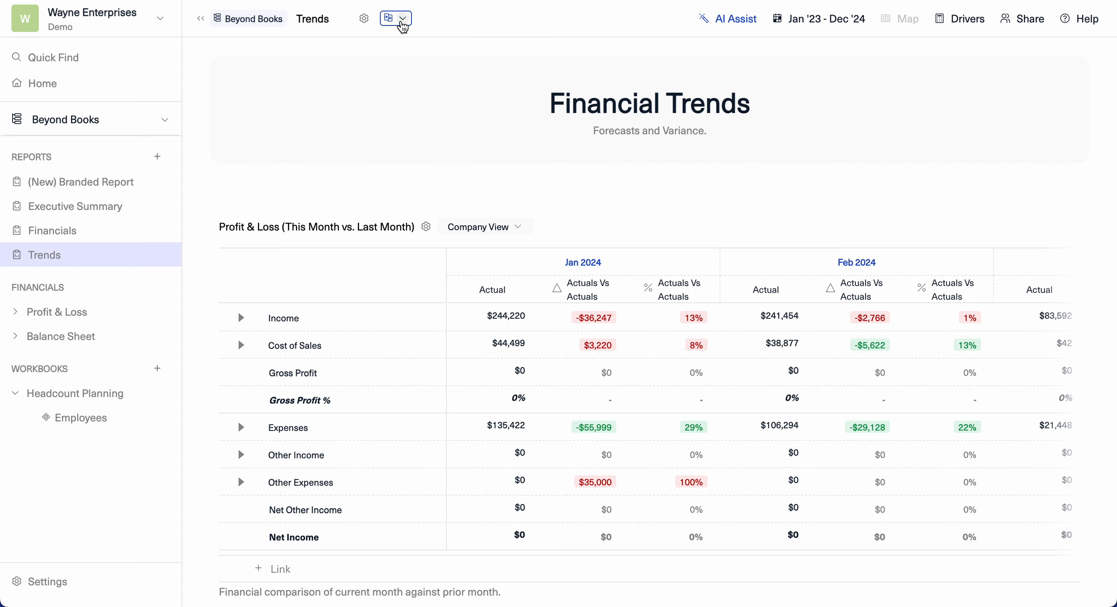
click(402, 20)
click(456, 18)
click(139, 418)
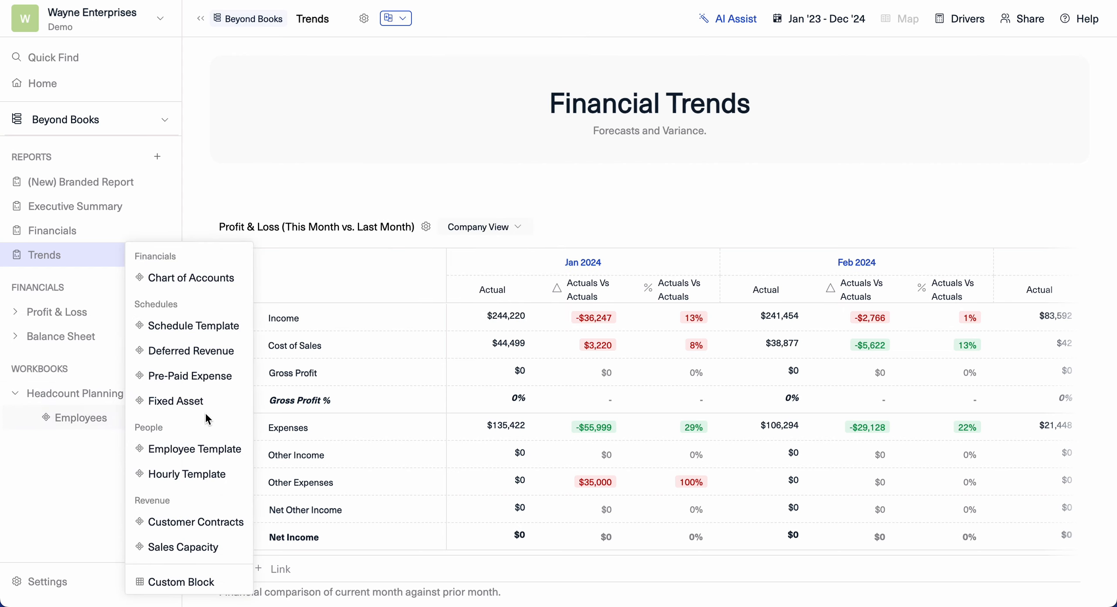
click(515, 15)
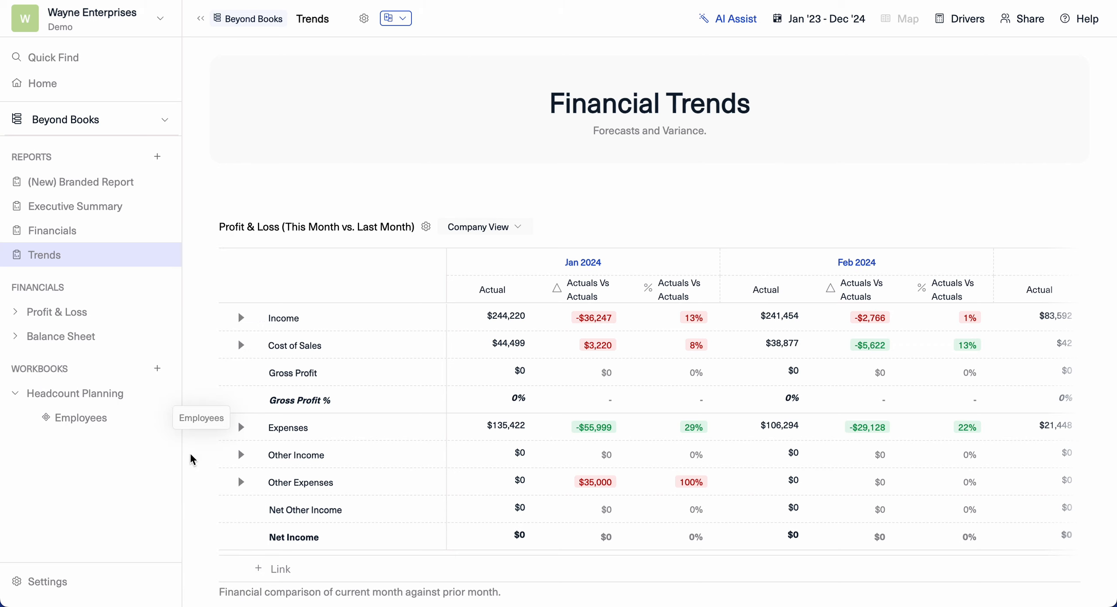
- Open the Profit & Loss Metrics sheet and add a new output line item named Average Expenses (Burn) T3M
click(15, 305)
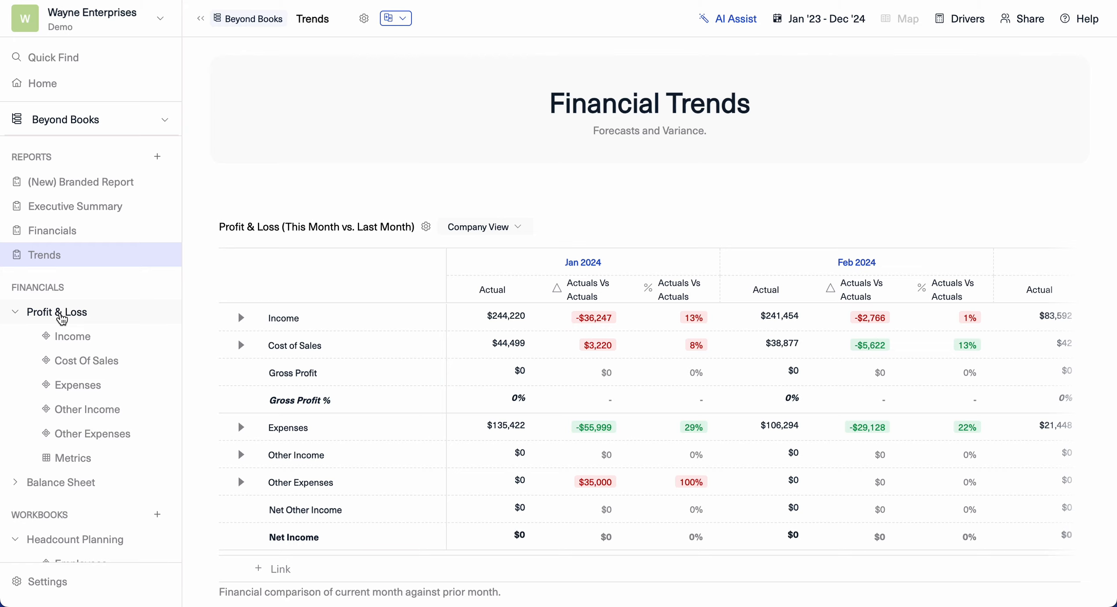
click(73, 458)
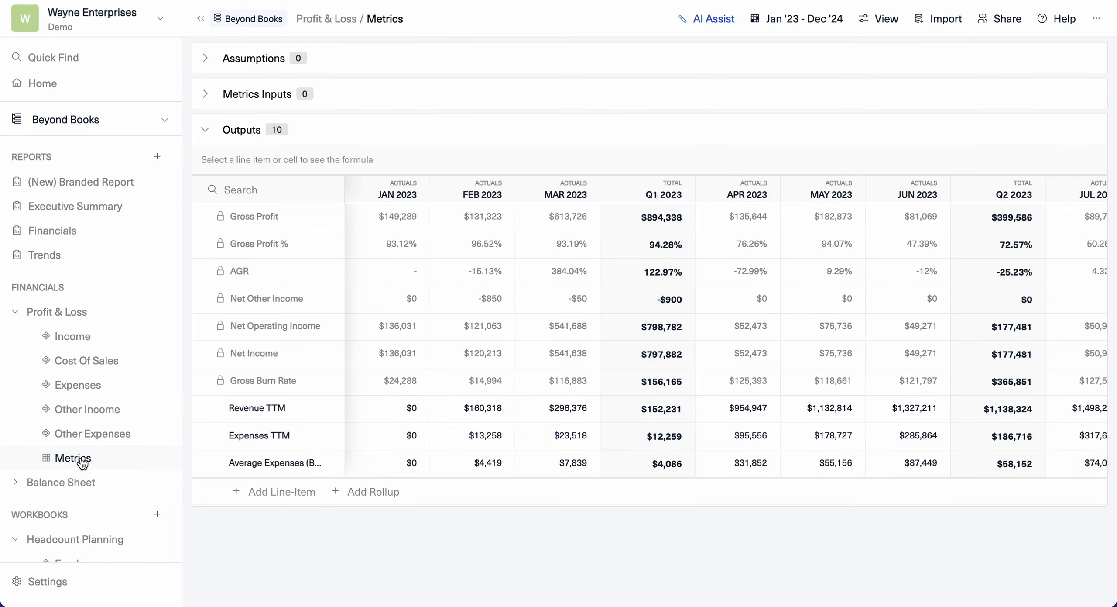
mouse_move(334, 417)
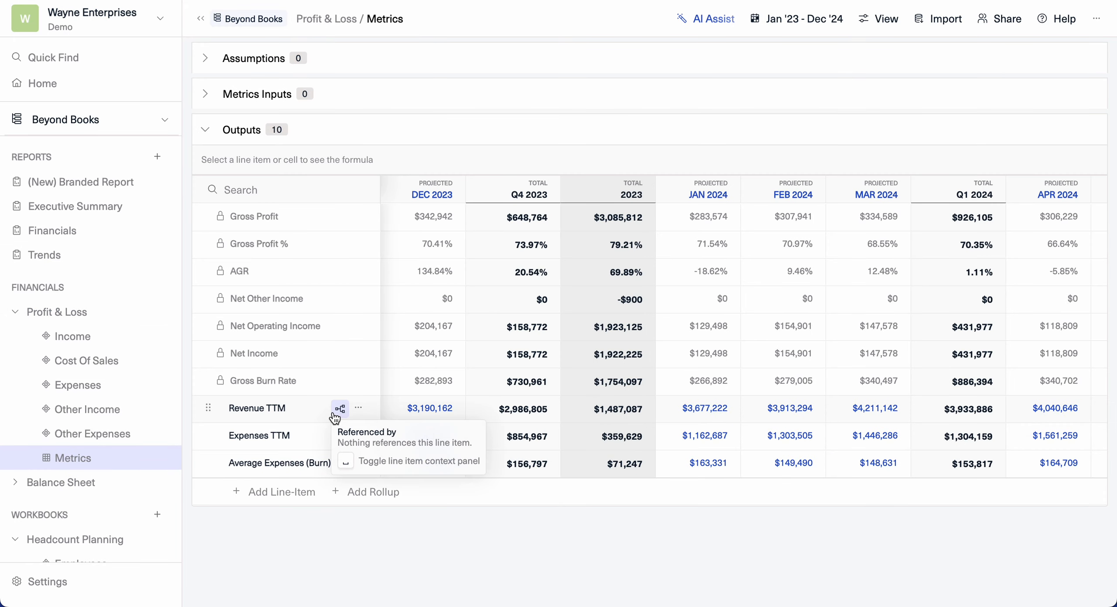
double_click(279, 465)
key(ctrl+c)
click(296, 540)
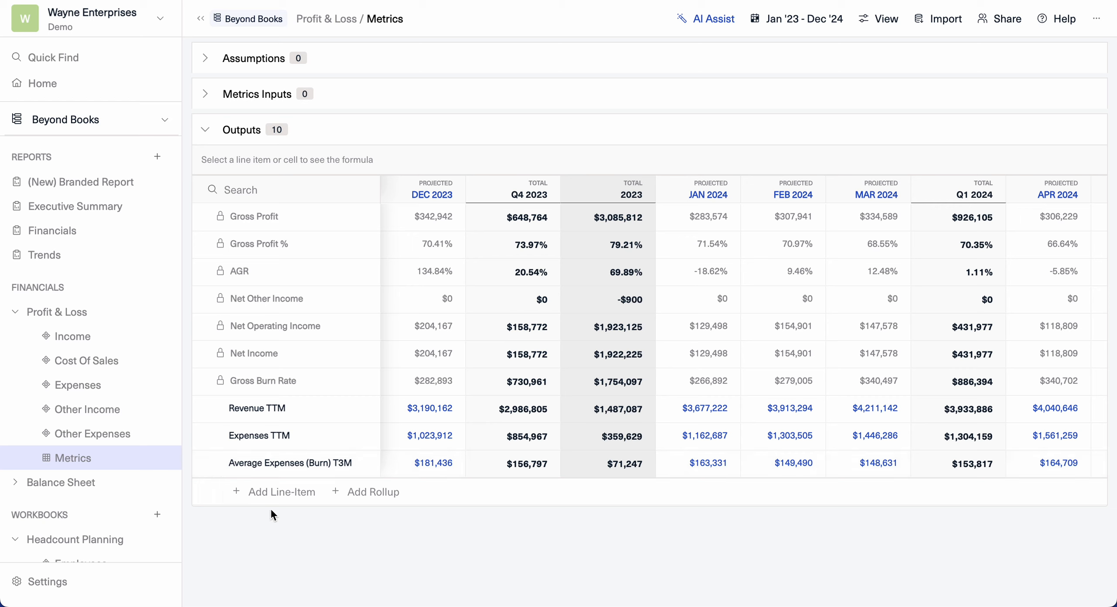
click(258, 498)
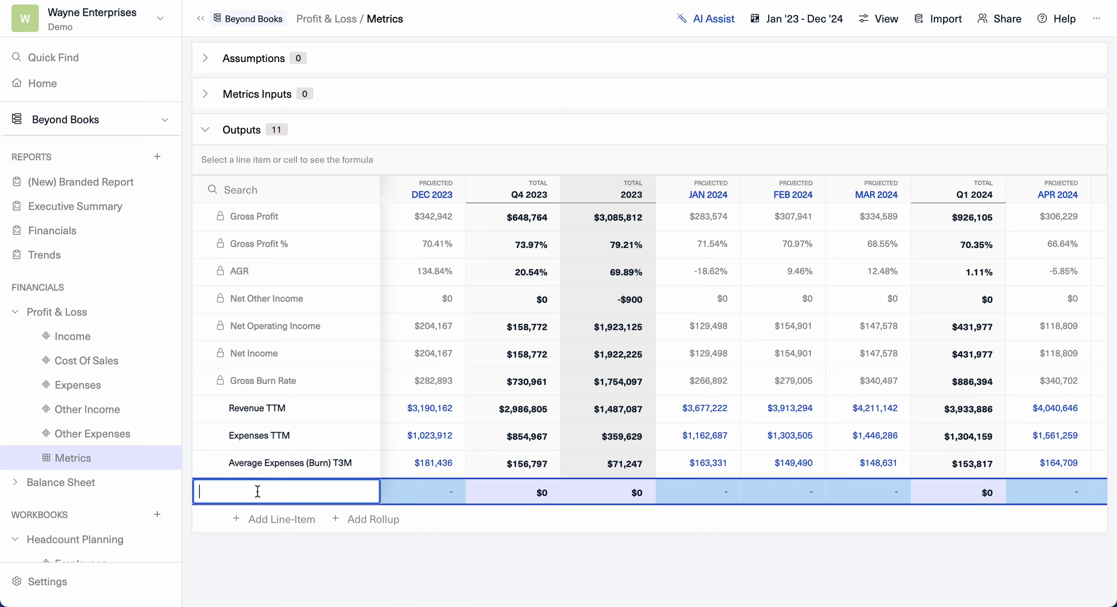
key(ctrl+v)
click(414, 551)
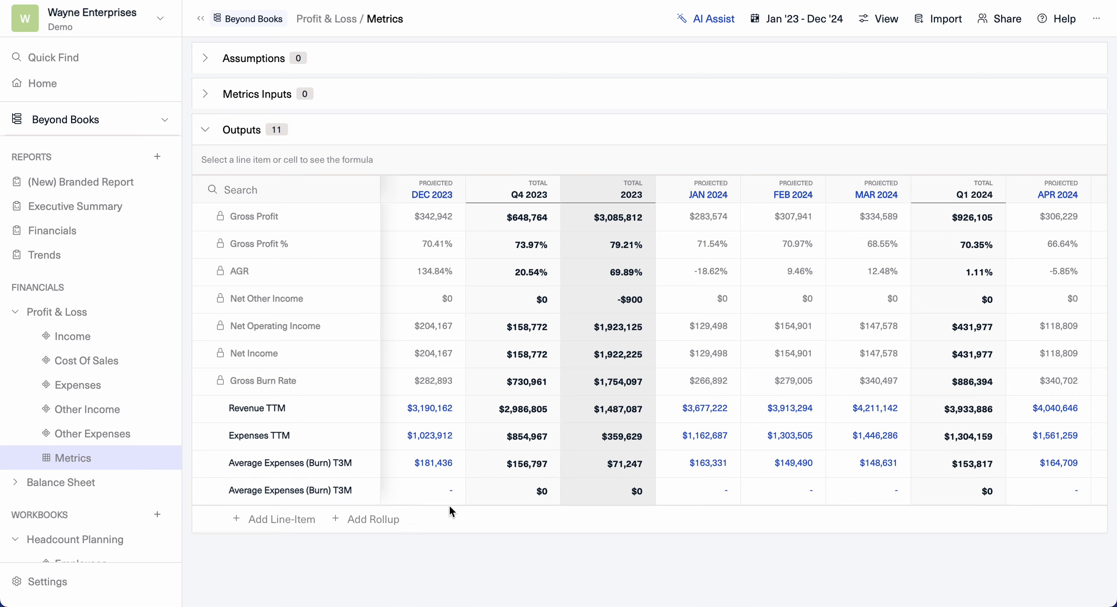
- Enter the new line's Dec 2023 formula as Total Expenses Trailing 3 Months divided by 3
click(422, 489)
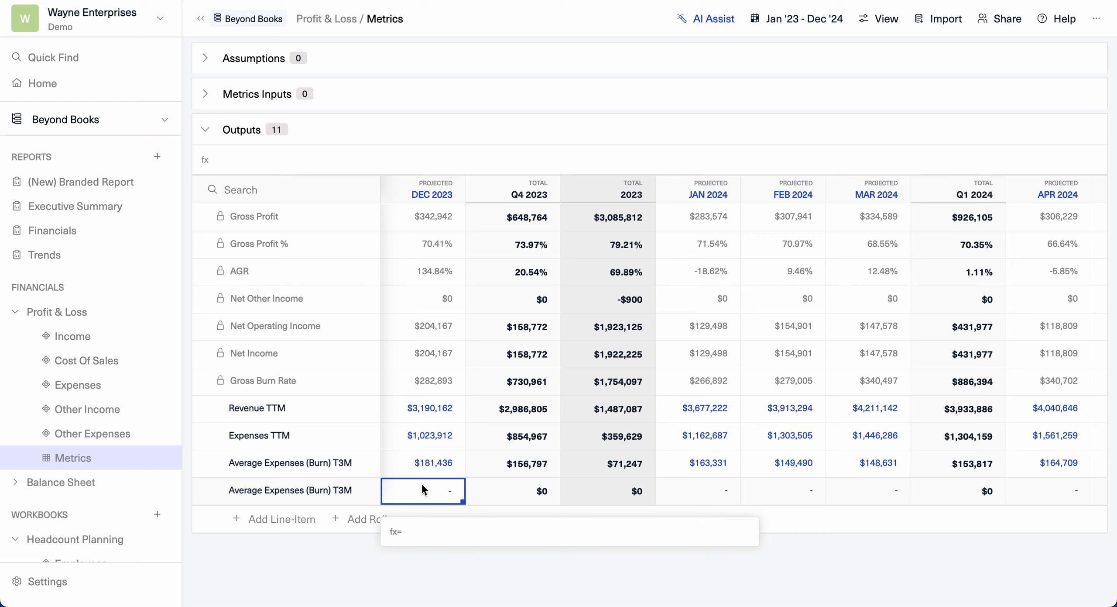
text(total exp)
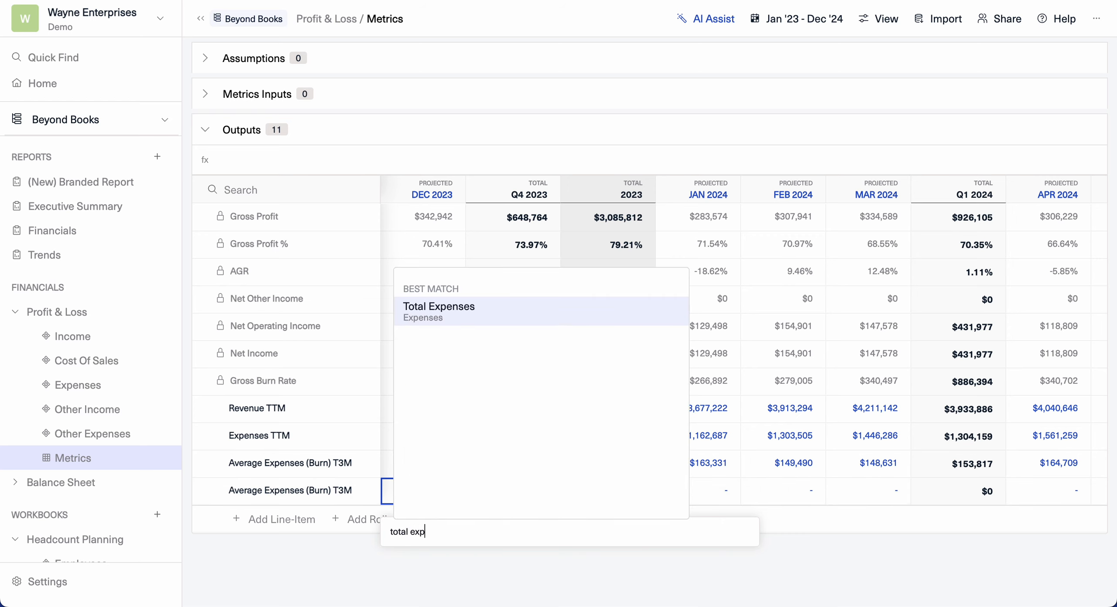
key(Return)
key(Down)
key(Down)
key(Down)
key(Down)
key(Return)
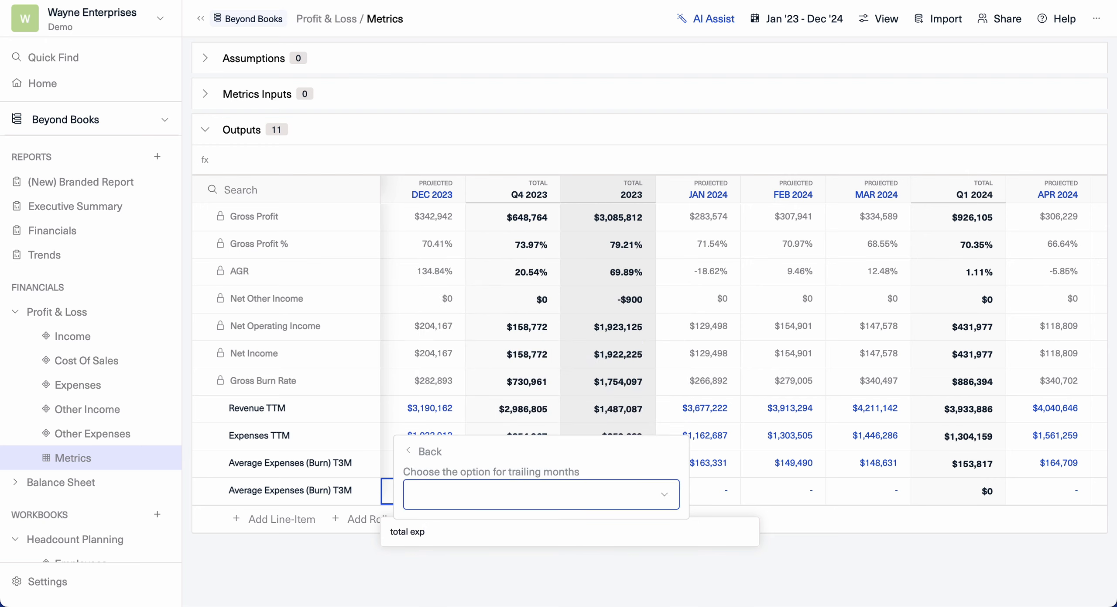
key(Down)
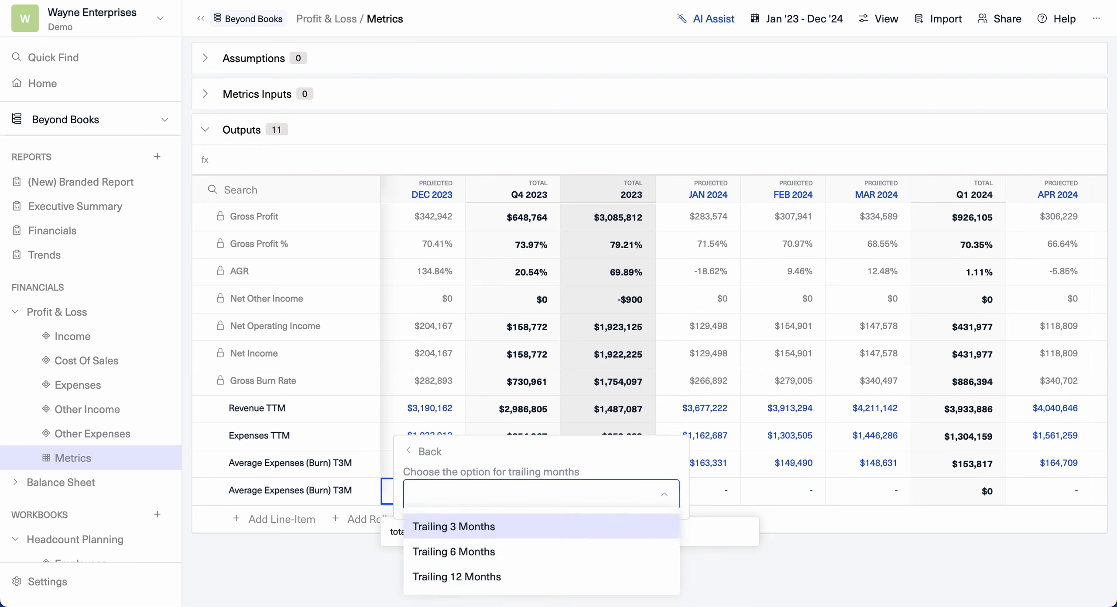
click(450, 526)
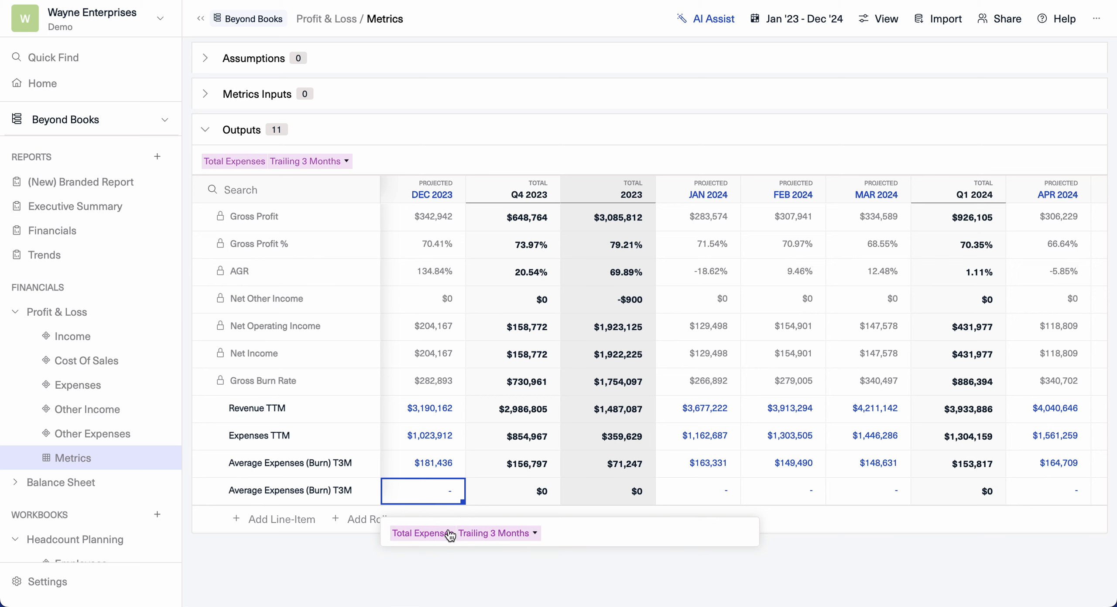
text(/ 3)
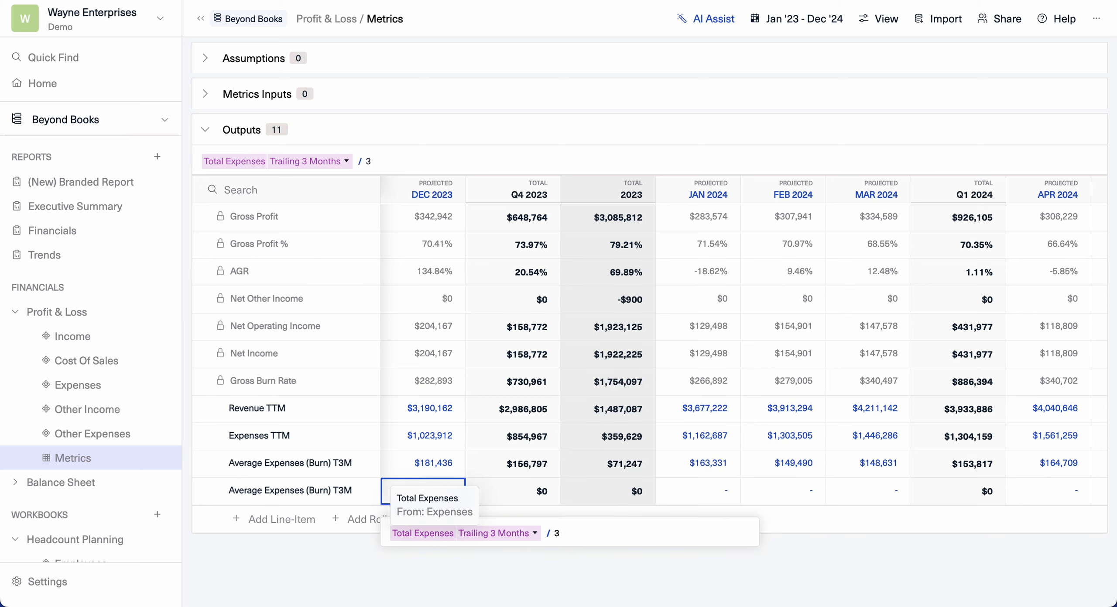
key(Return)
- Apply the new line's formula to all months before and after Dec 2023, then select the row
scroll(556, 481, left, 2)
click(486, 490)
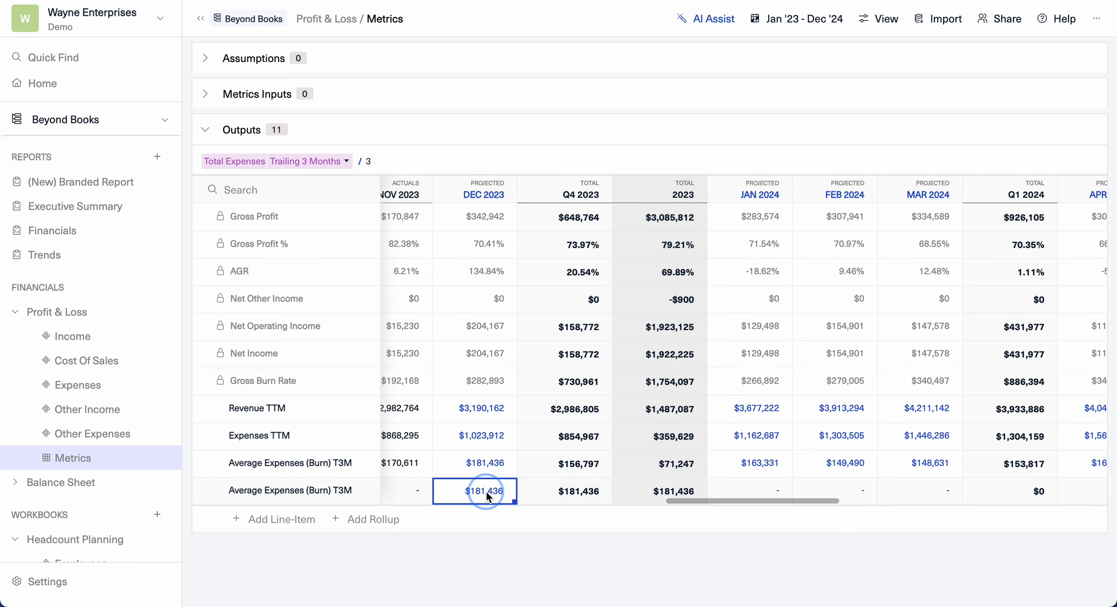
right_click(485, 490)
click(531, 435)
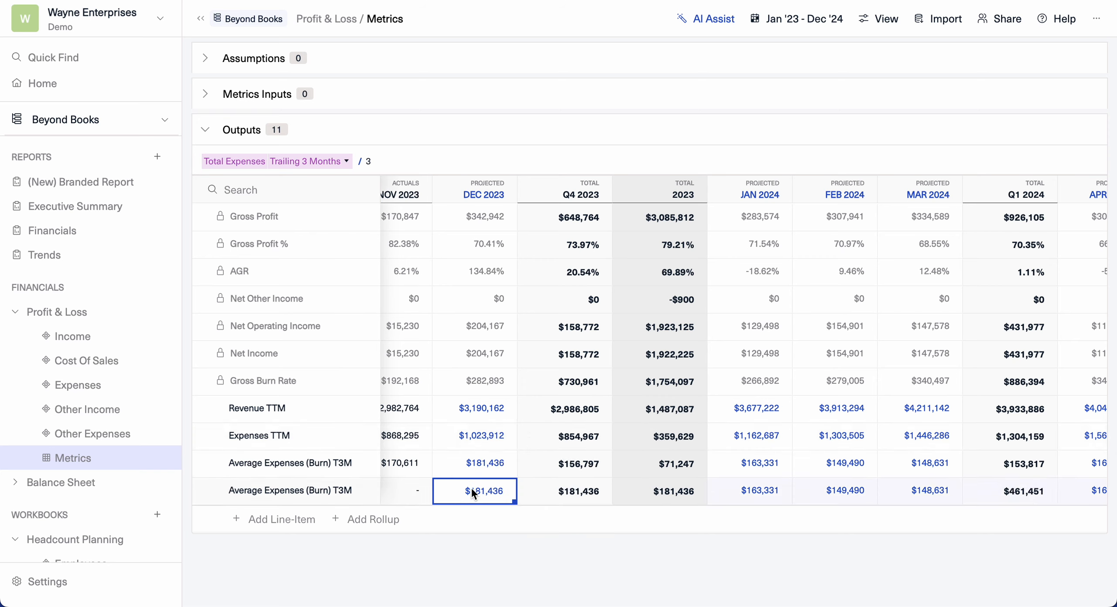
right_click(471, 487)
click(528, 464)
click(276, 487)
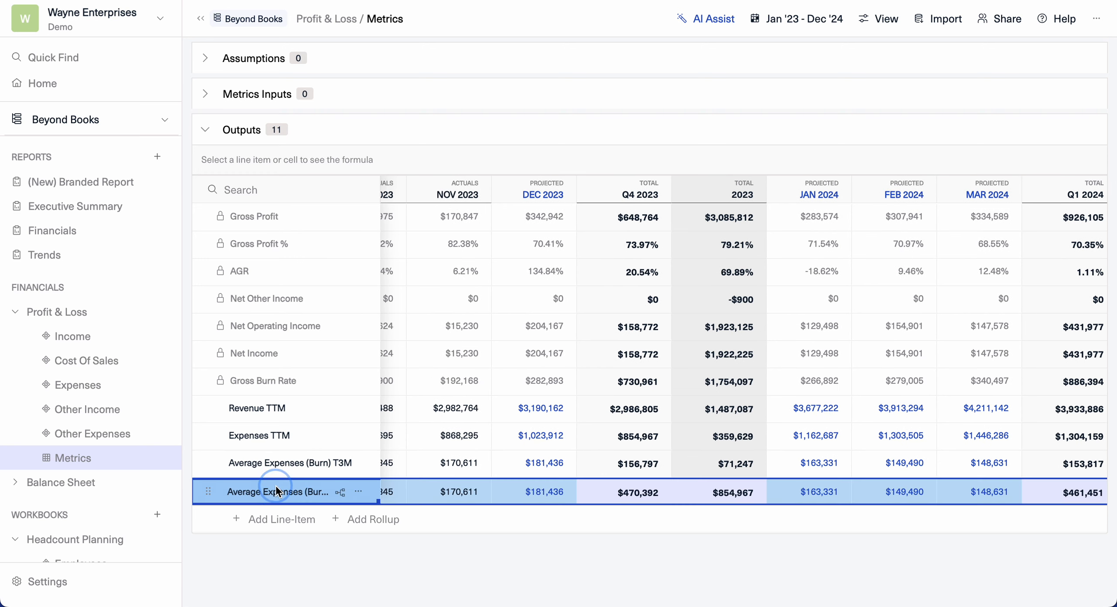
- Insert a line chart block below the Expenses section of the Executive Summary report
click(70, 207)
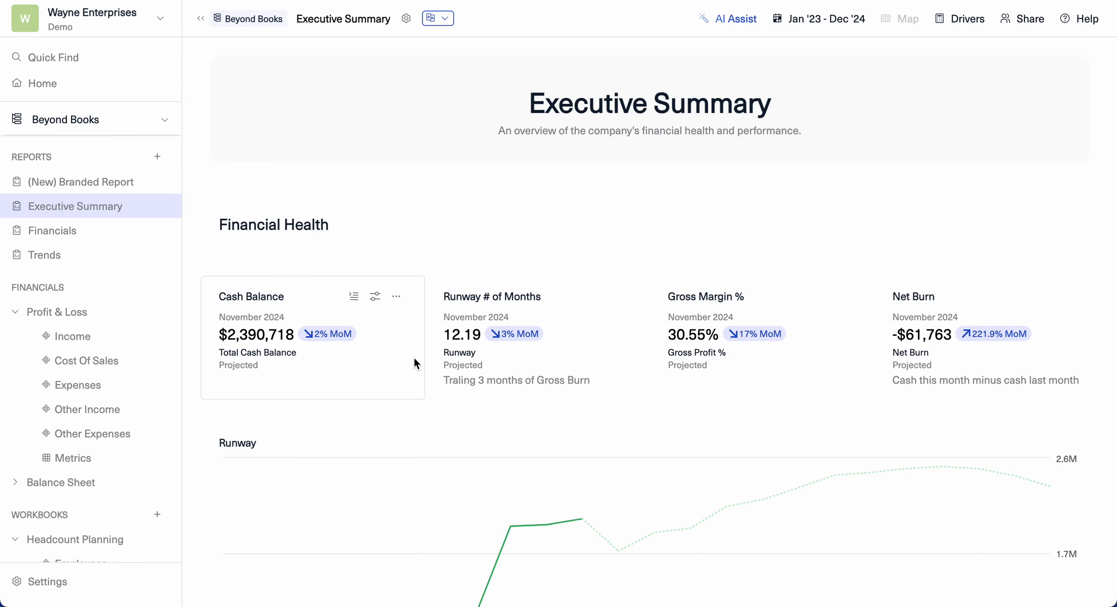
click(212, 548)
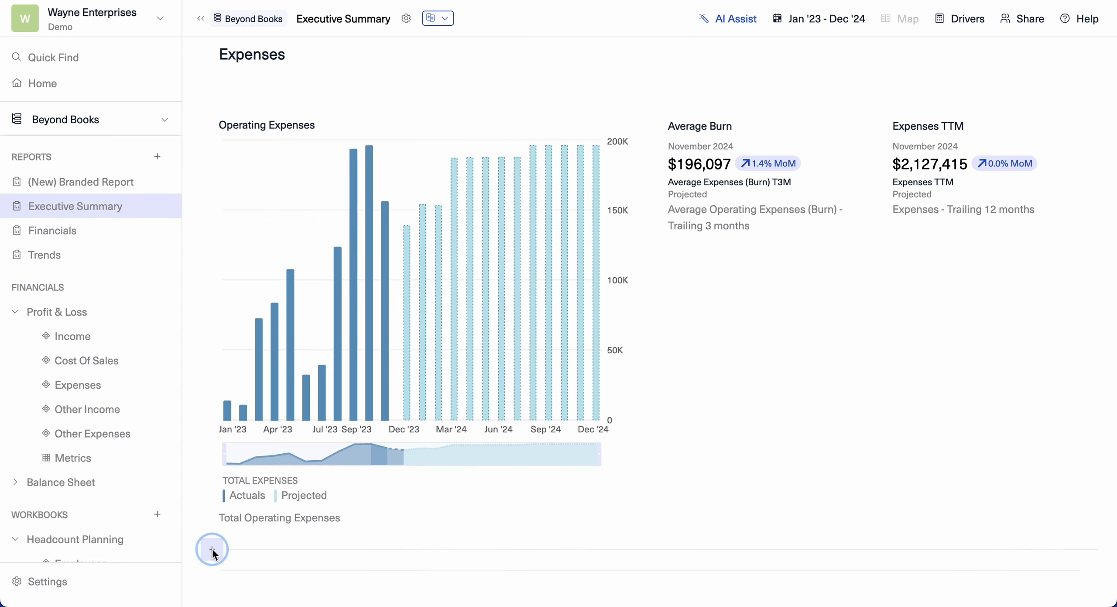
mouse_move(311, 554)
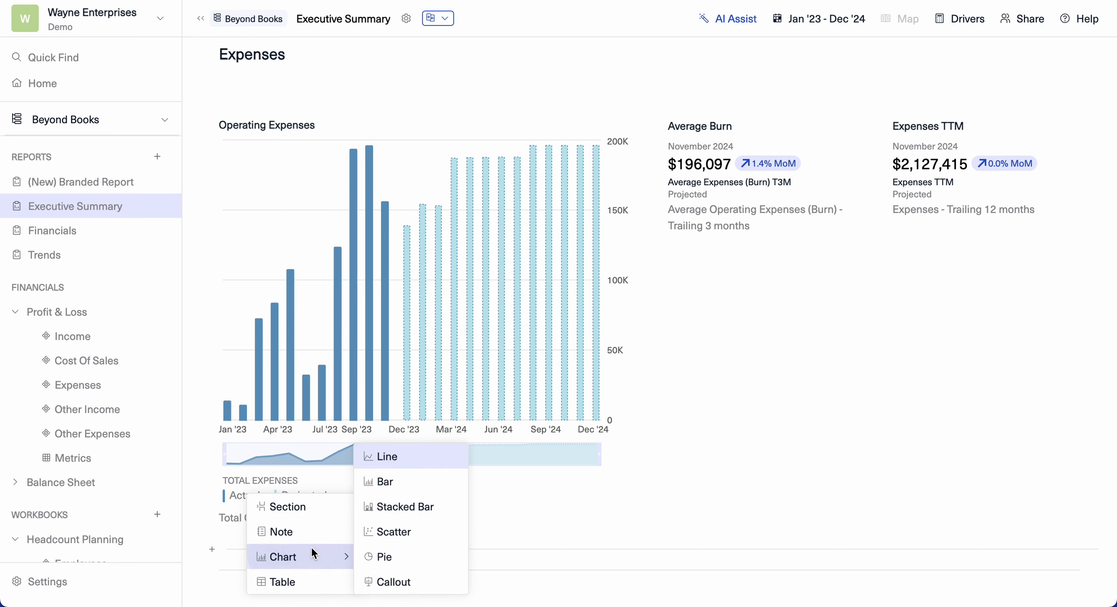
click(400, 456)
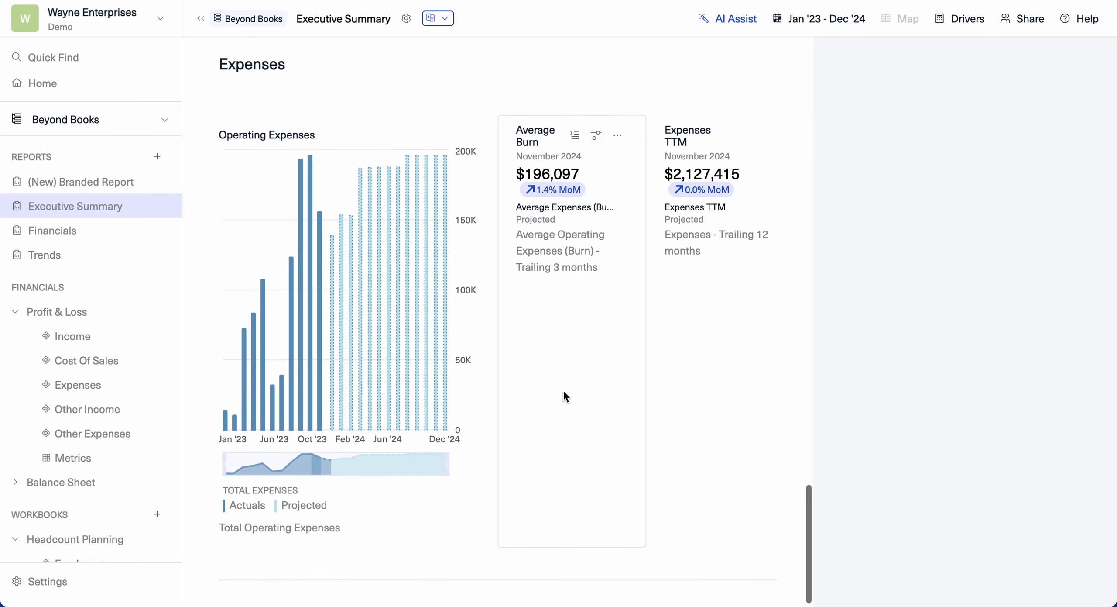
scroll(425, 458, down, 8)
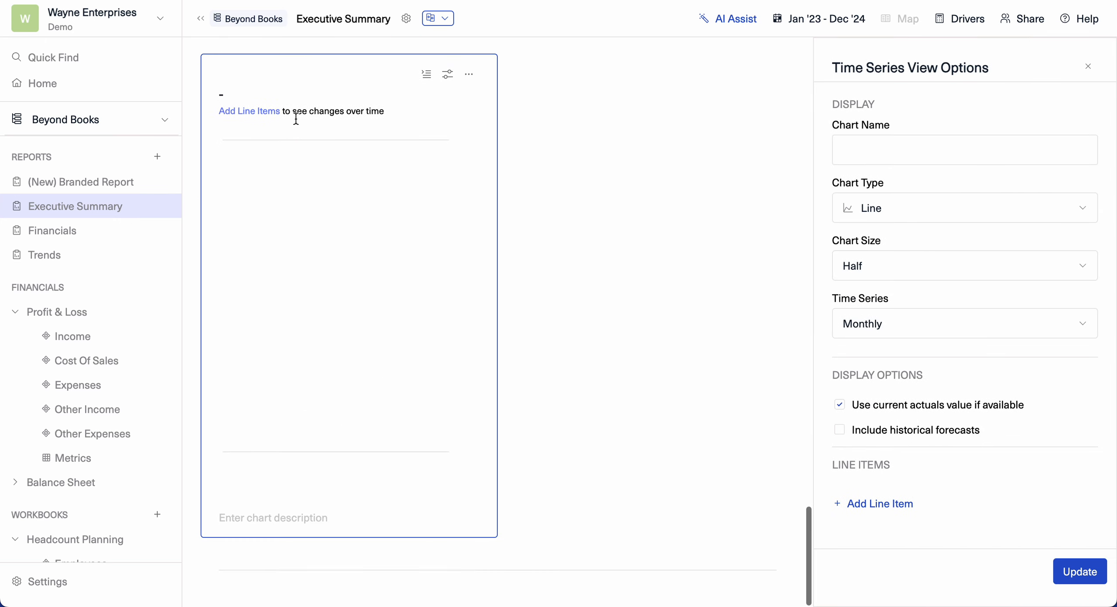
- Name the new chart Burn T3M and set its chart size to Full
click(911, 144)
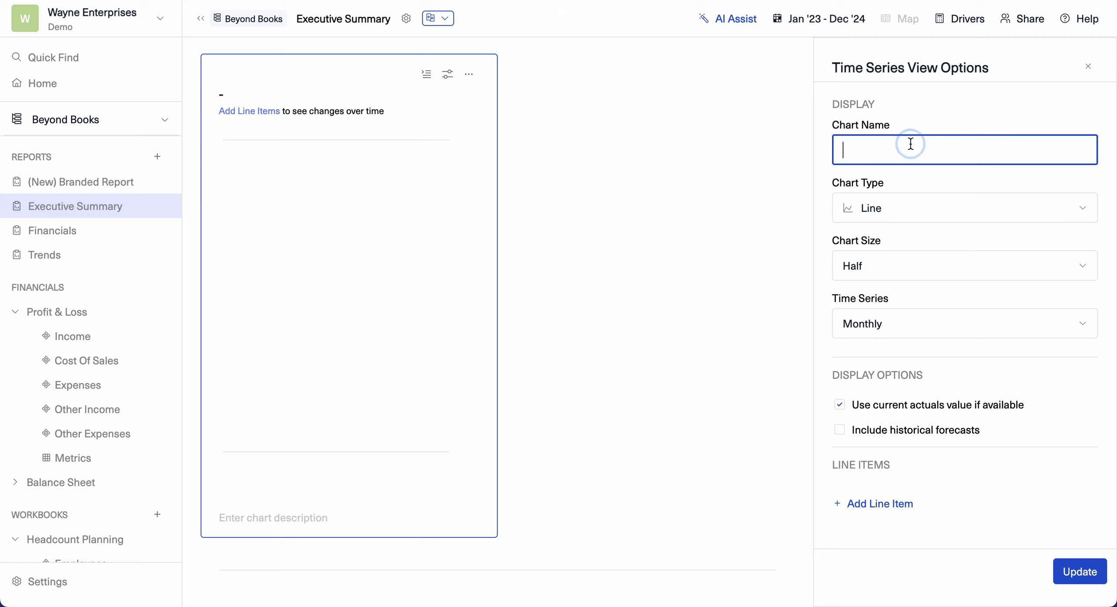
text(Burn T3M)
click(947, 257)
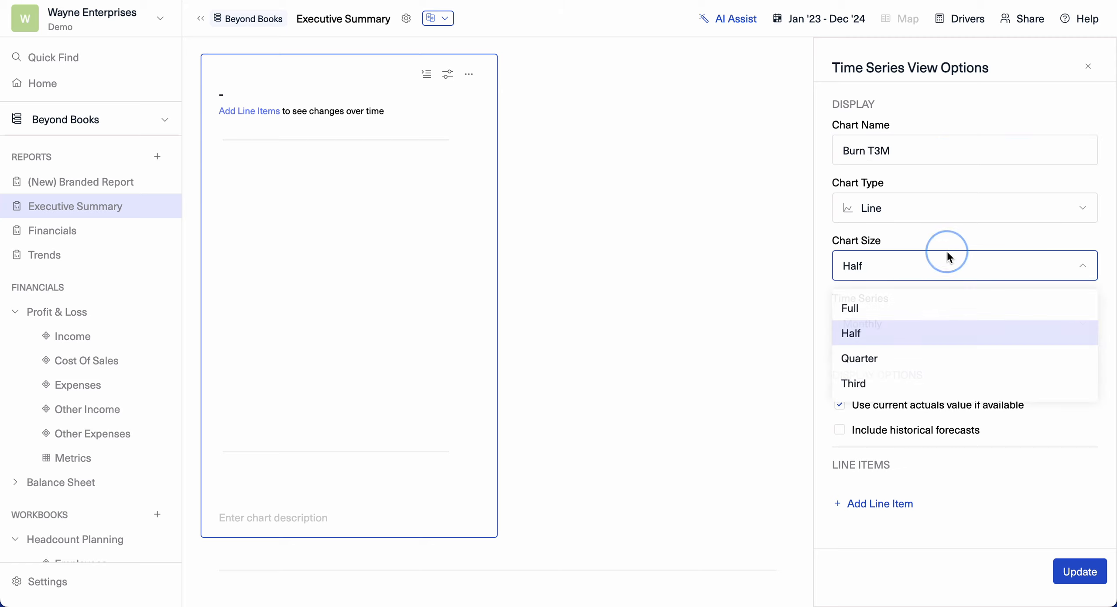
click(852, 311)
drag(870, 407, 1018, 407)
click(1018, 407)
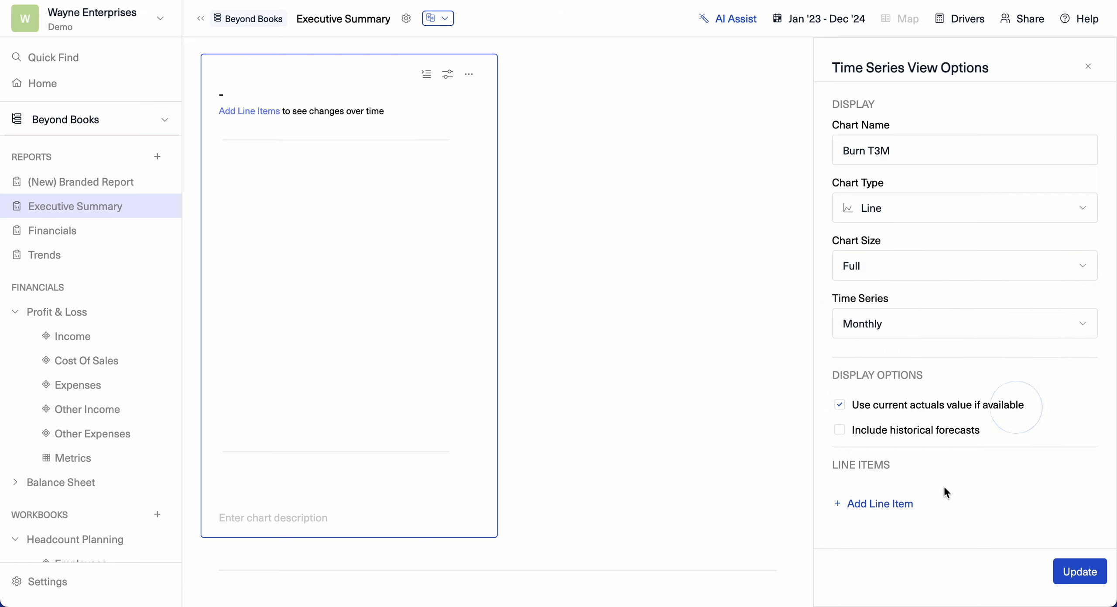
- Add the Average Expenses (Burn) T3M line item to the chart, update it and close the options
click(891, 505)
click(897, 508)
key(super+v)
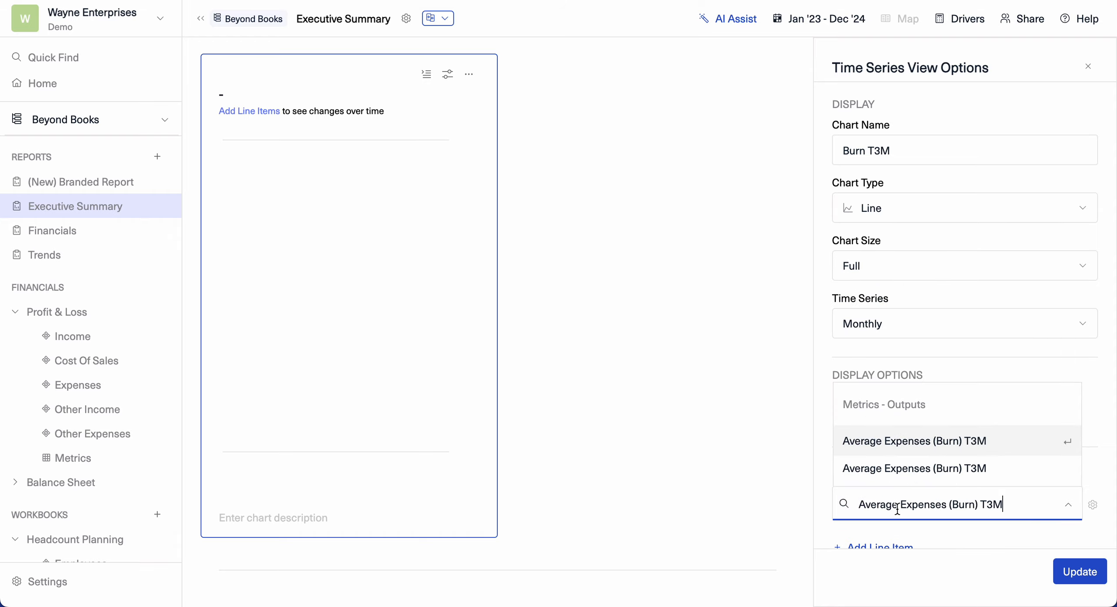
click(910, 471)
click(1080, 571)
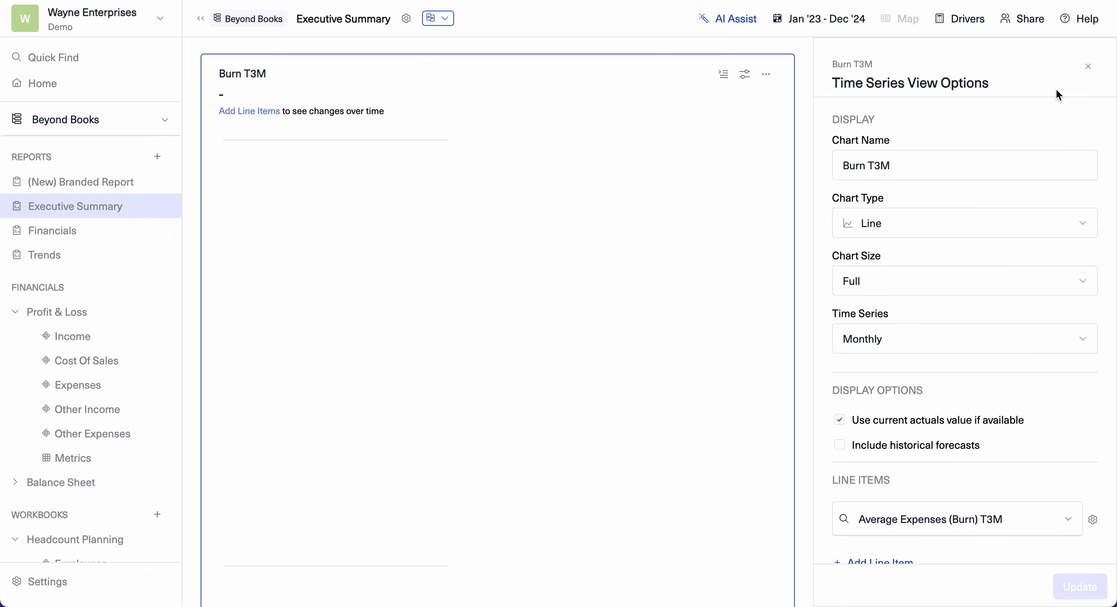
click(1088, 66)
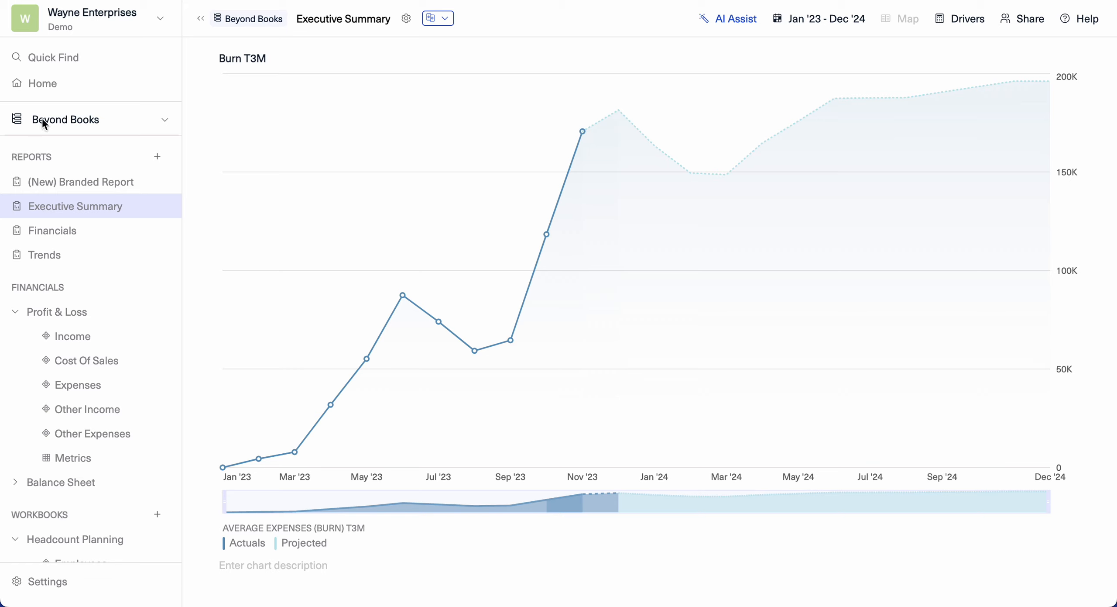
- Set the chart description to Average Operating Expenses (Burn) - Trailing 3 months
click(269, 566)
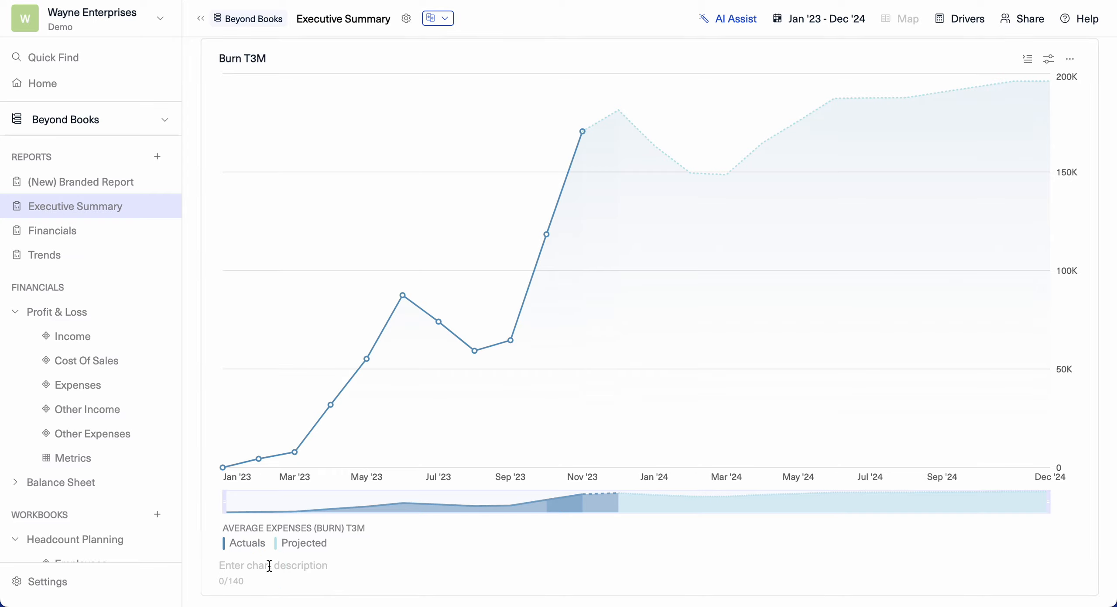
text(Average Operating Expenses (Burn) - Trailing 3 months)
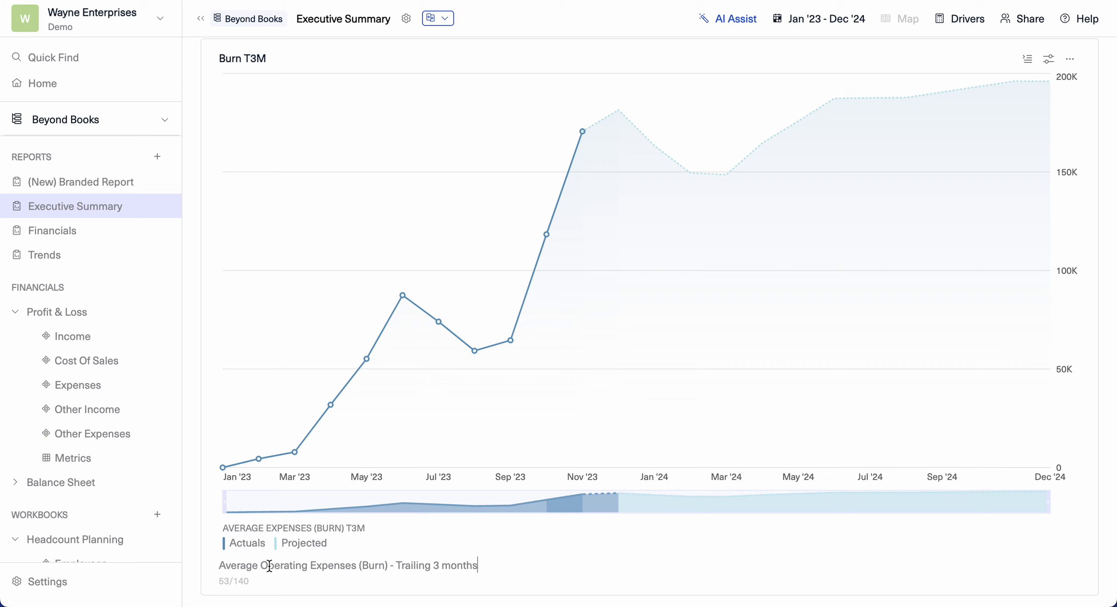
click(192, 543)
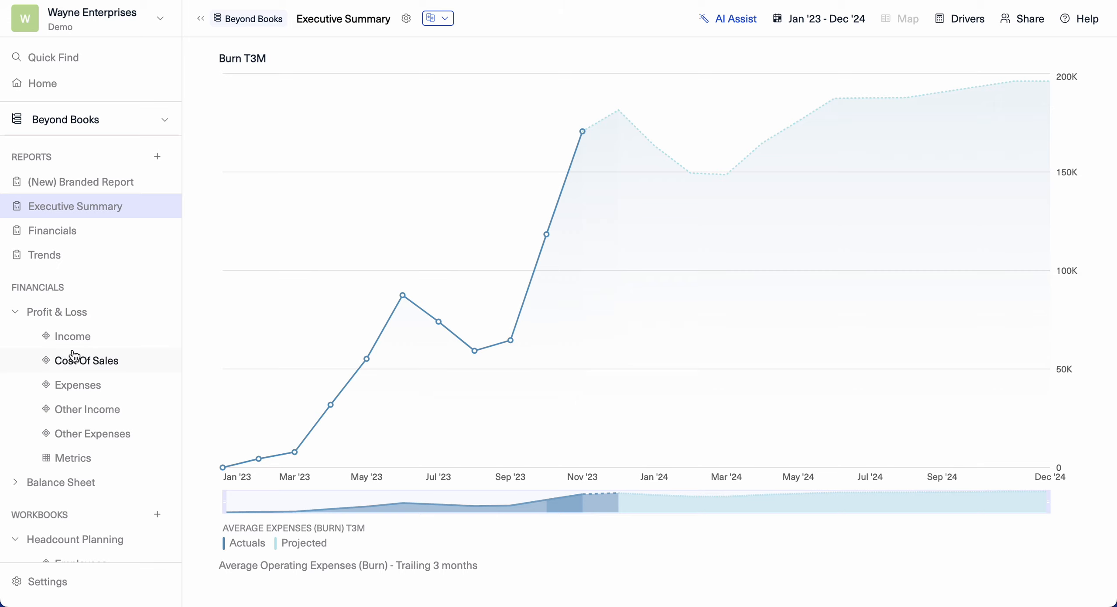
- Open the Headcount Planning Employees workbook and add a new employee input line item
scroll(74, 355, down, 1)
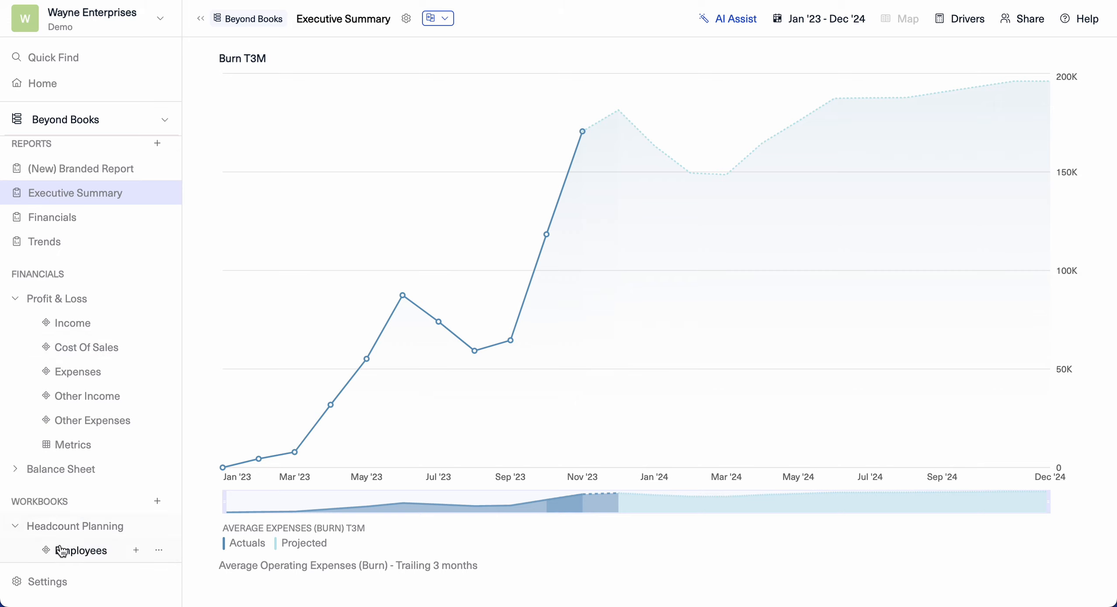
click(83, 552)
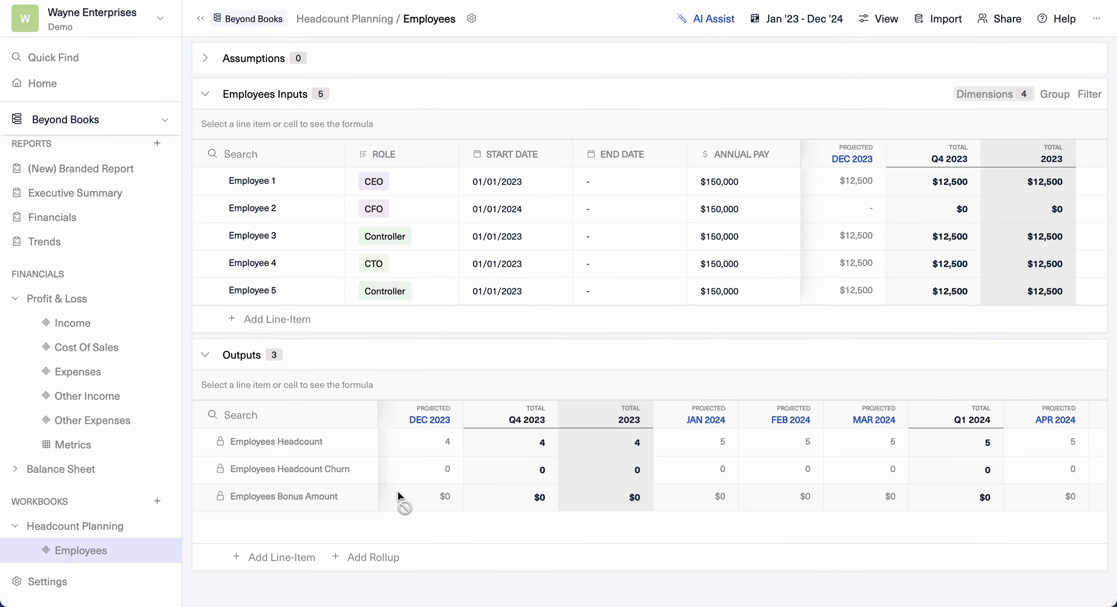
click(260, 322)
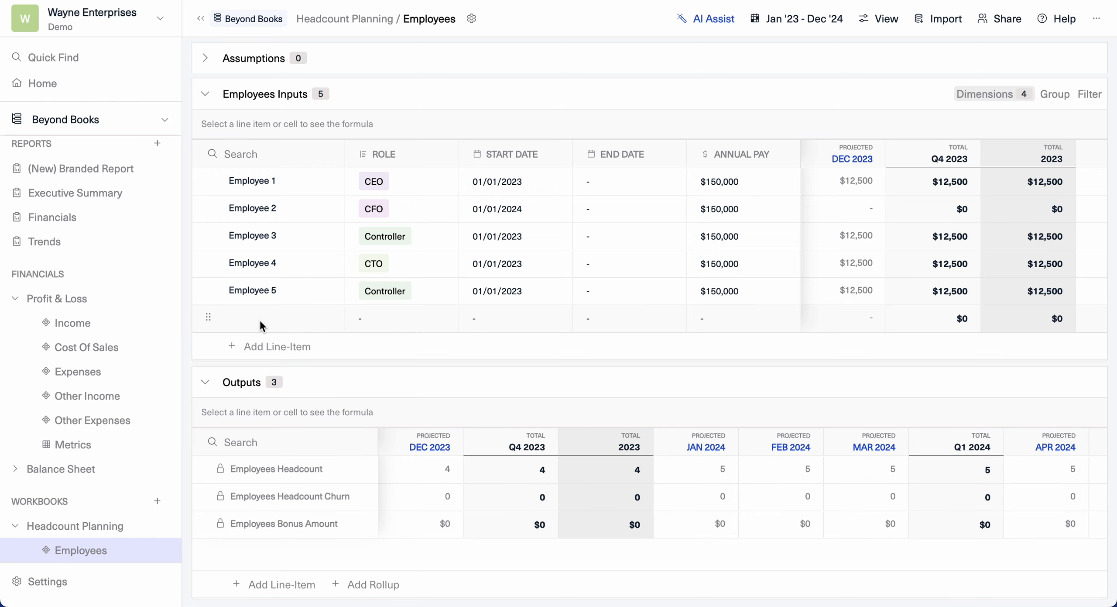
- Name the new employee line item TBH and fill its role and start date down from Employee 5 (Controller, 01/01/2023)
click(250, 317)
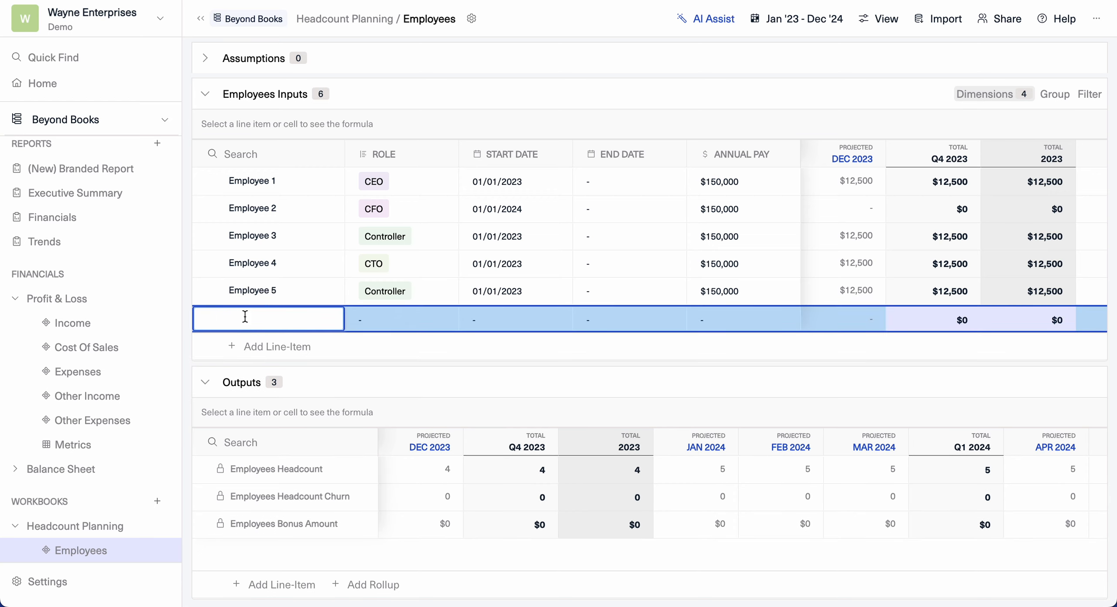
text(TBH)
key(Return)
click(419, 295)
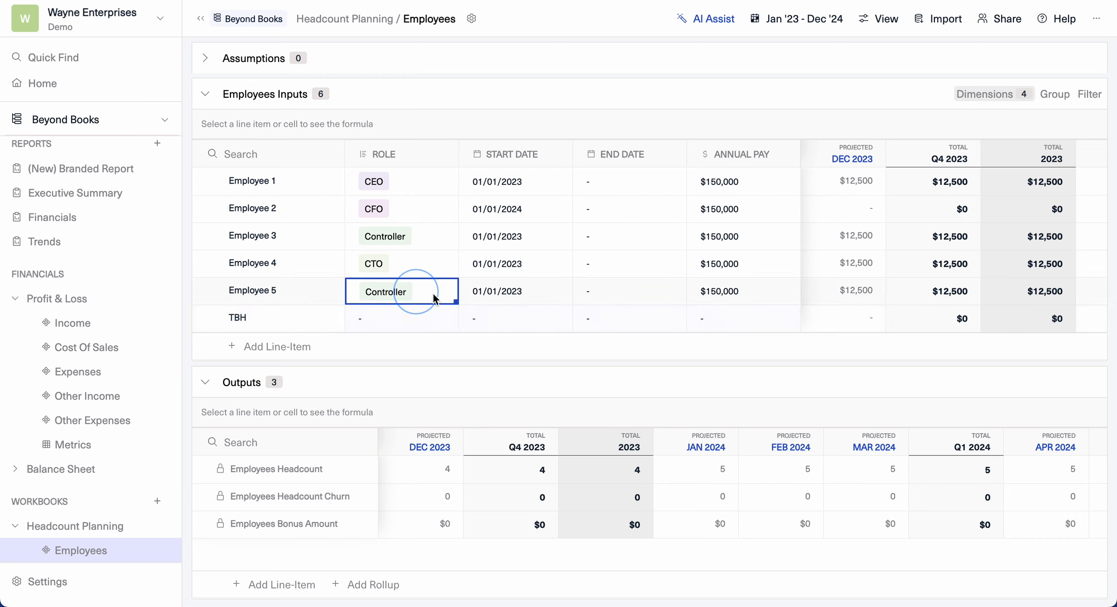
drag(456, 301, 454, 321)
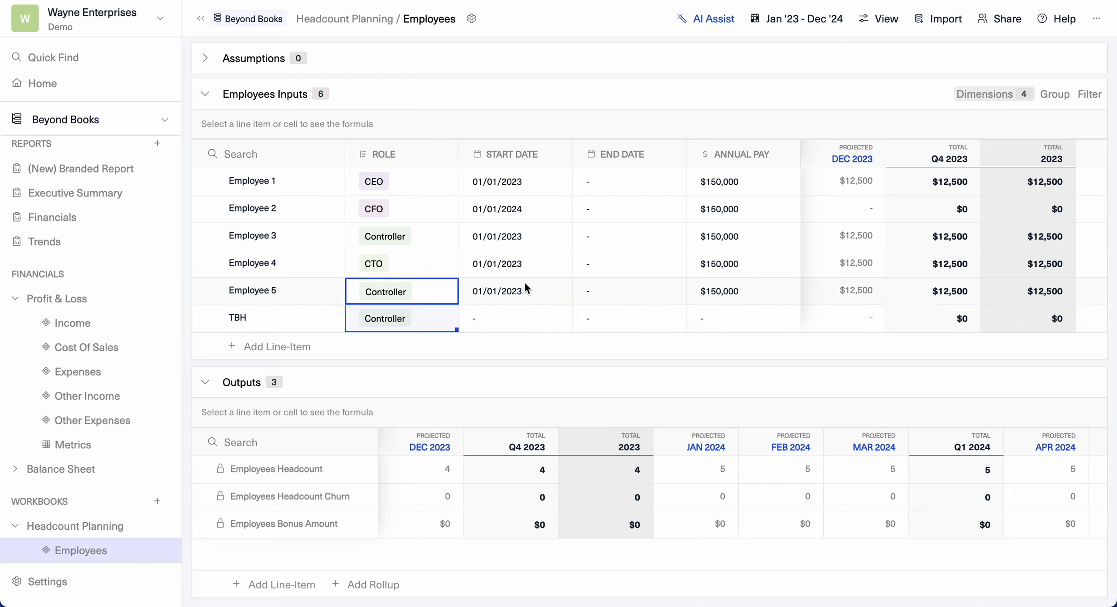
click(567, 299)
drag(568, 301, 566, 320)
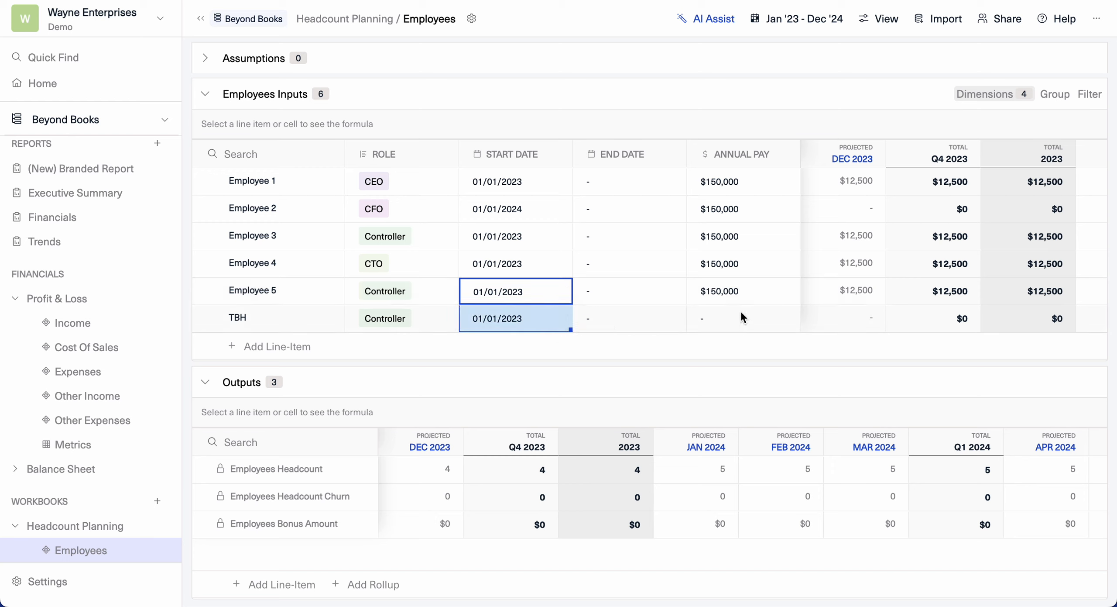
- Set the TBH employee's annual pay to $120,000
click(727, 313)
text(1)
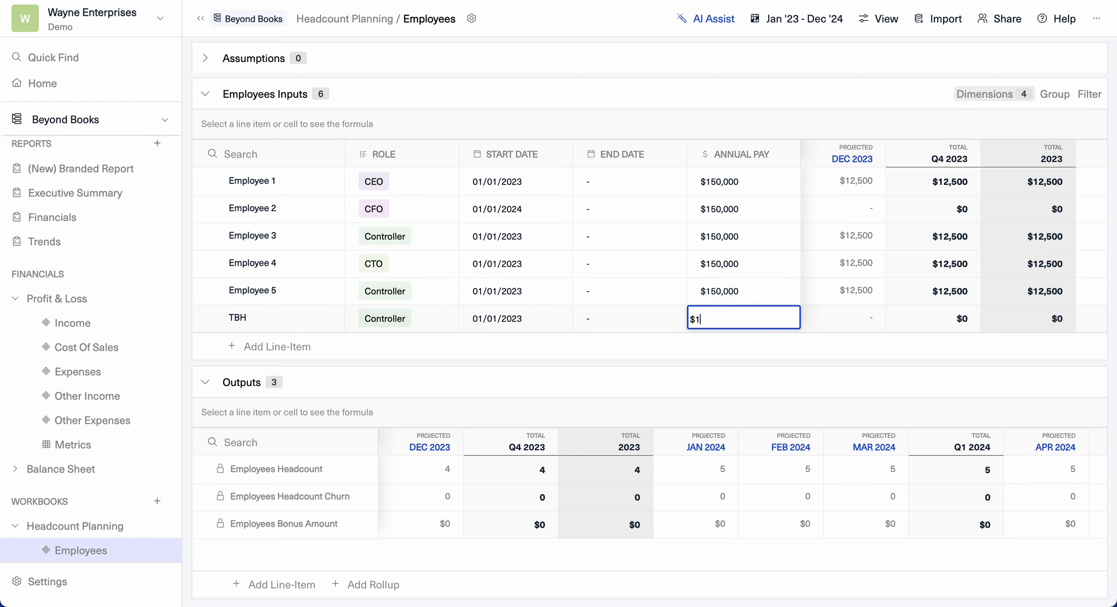
text(20,000)
key(Return)
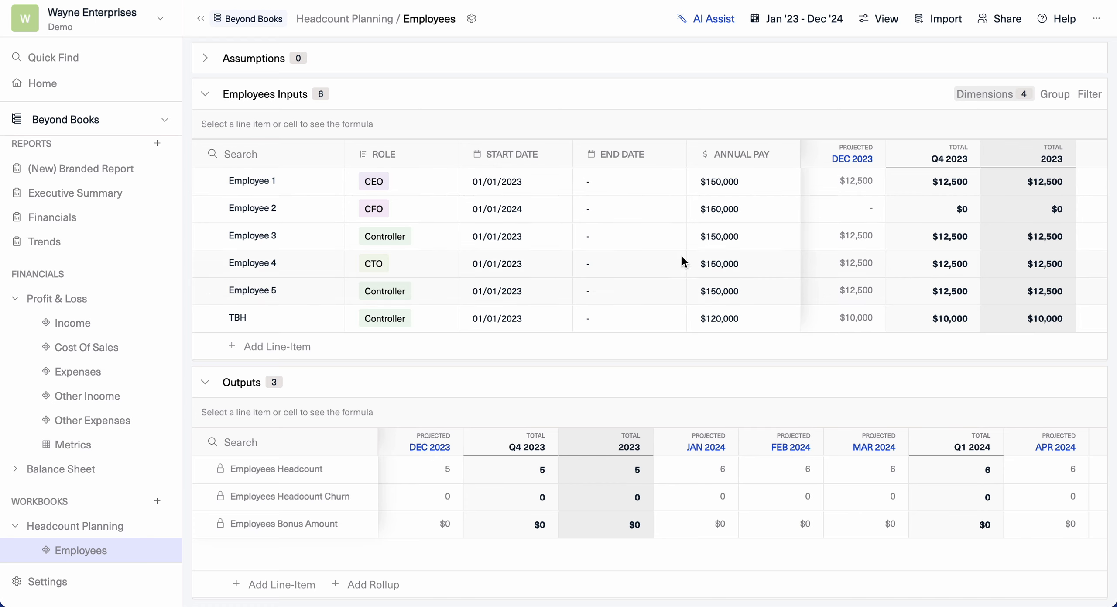
- Review the dimensions available for the employee inputs table, then close the list
scroll(853, 239, left, 4)
scroll(786, 242, right, 4)
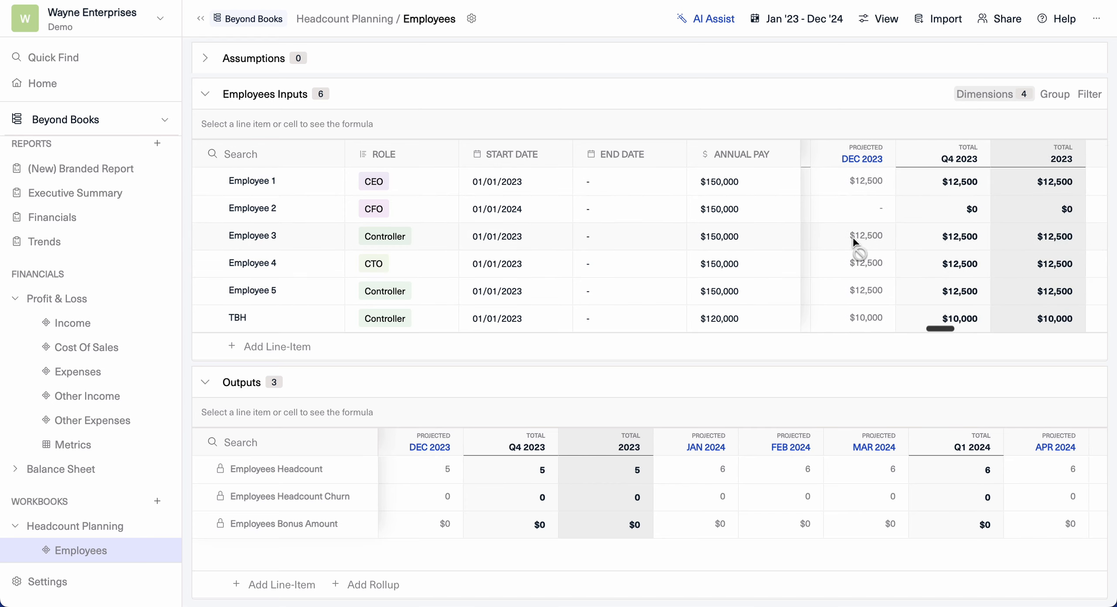
click(976, 99)
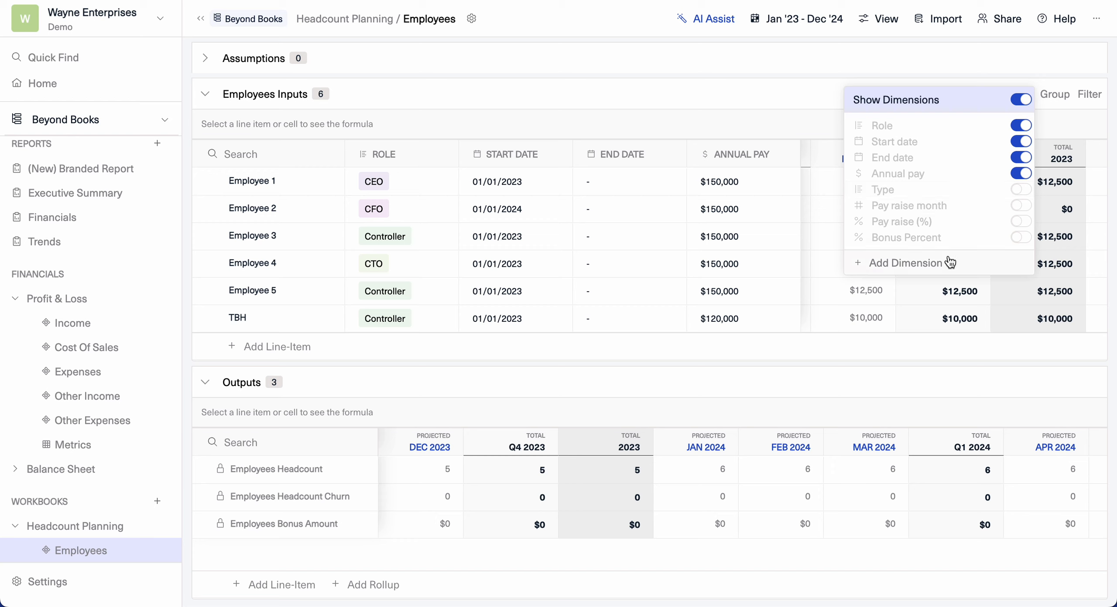
click(525, 65)
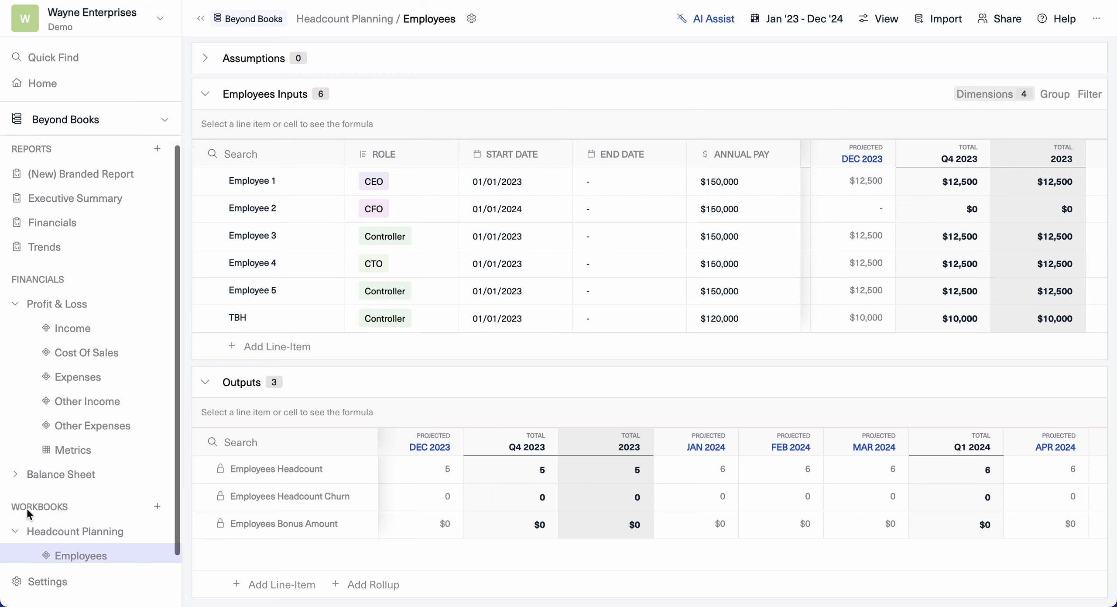
scroll(26, 506, up, 1)
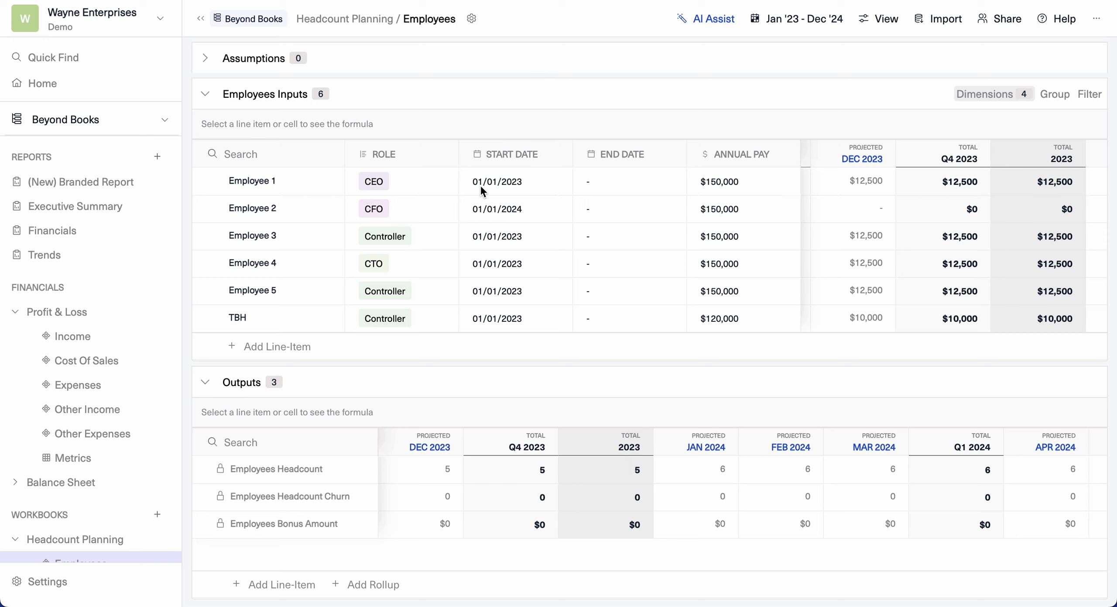
- In the settings permissions, invite a new member by entering their e-mail address with the User company role
click(62, 584)
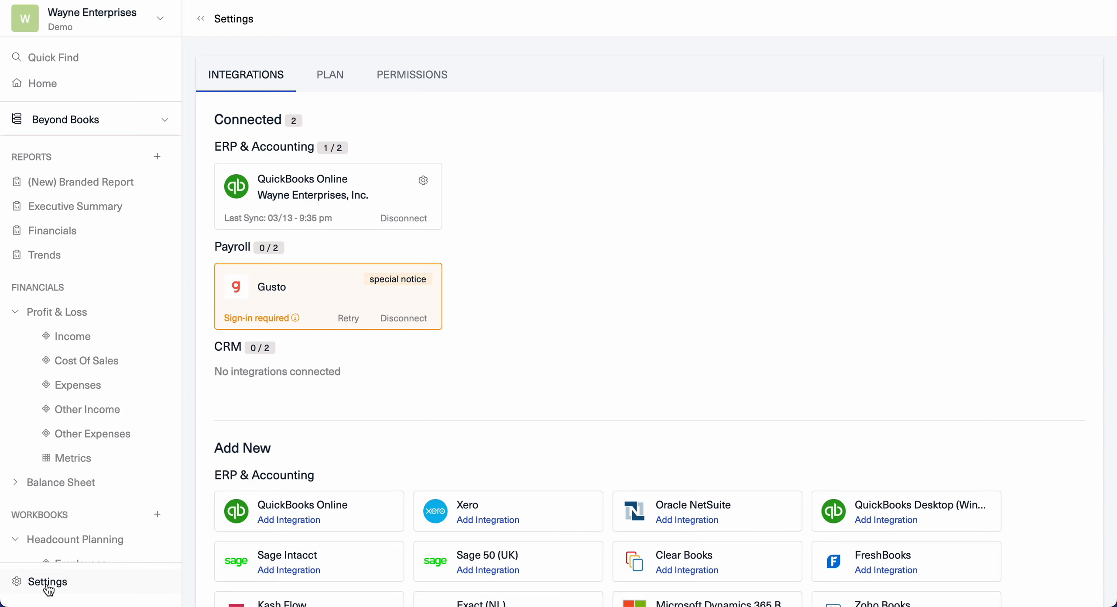
click(434, 77)
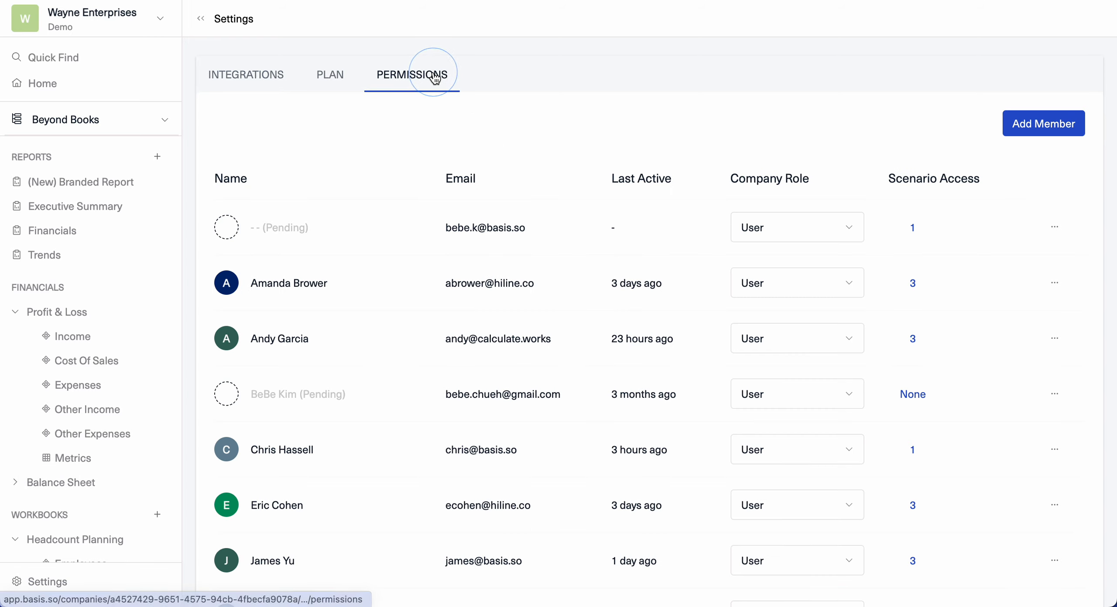
click(1041, 126)
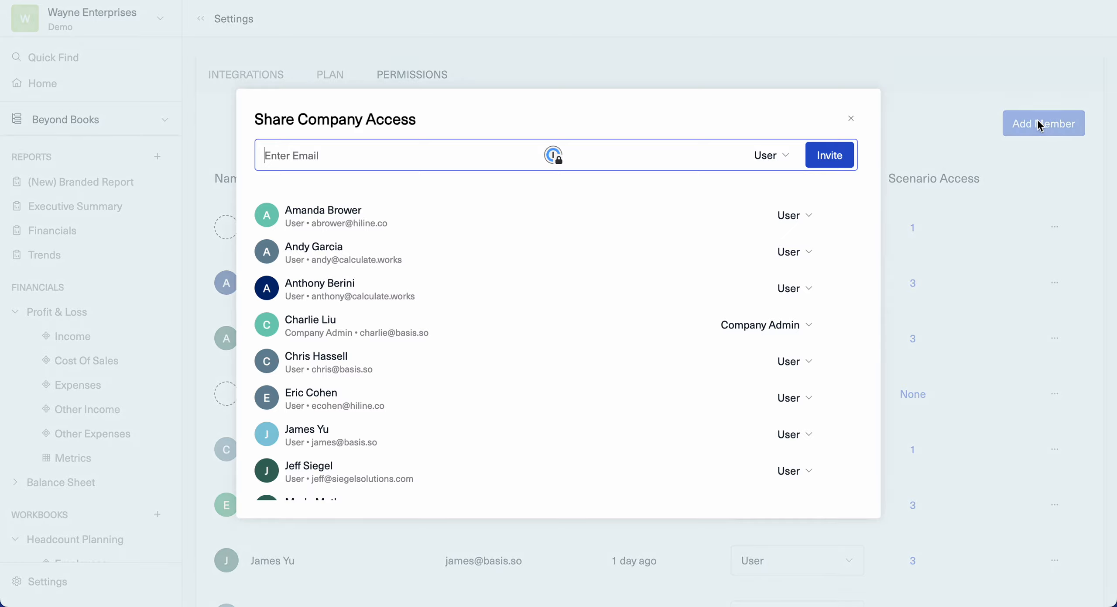
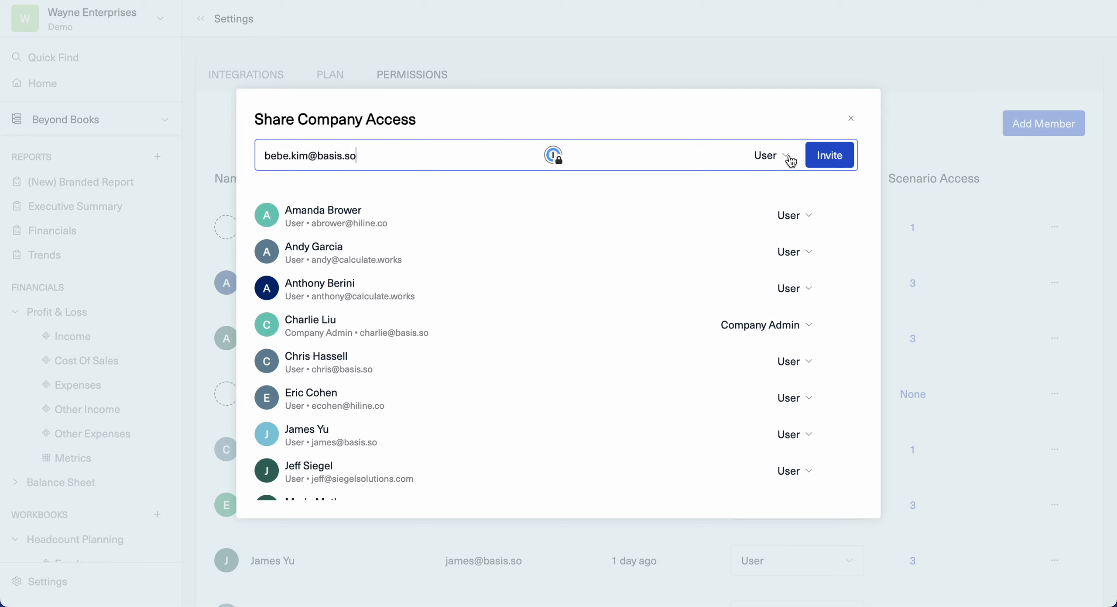
click(771, 155)
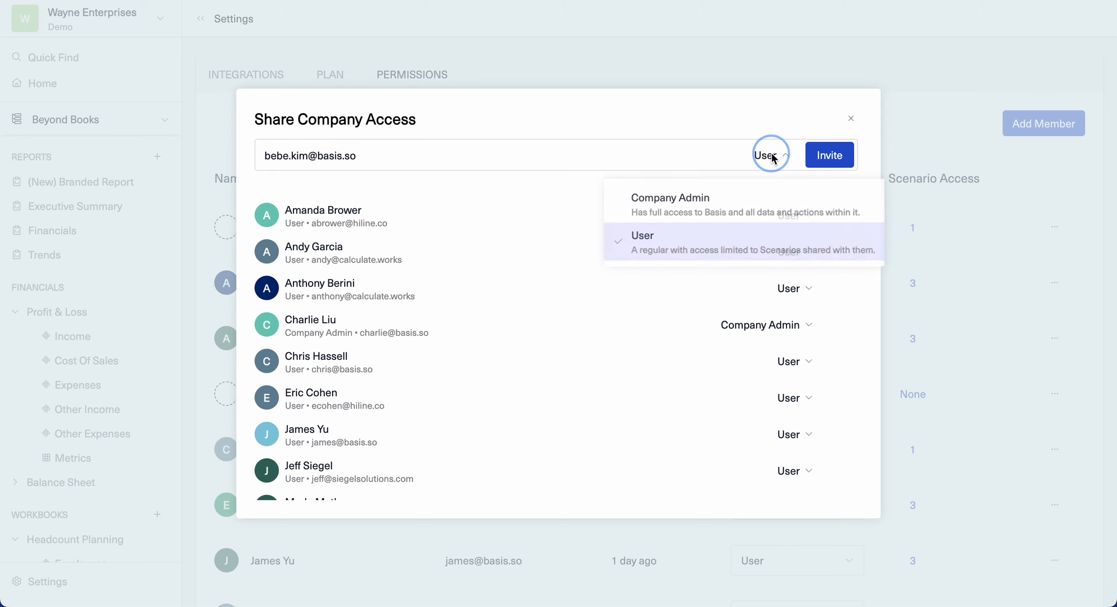
click(769, 127)
click(838, 159)
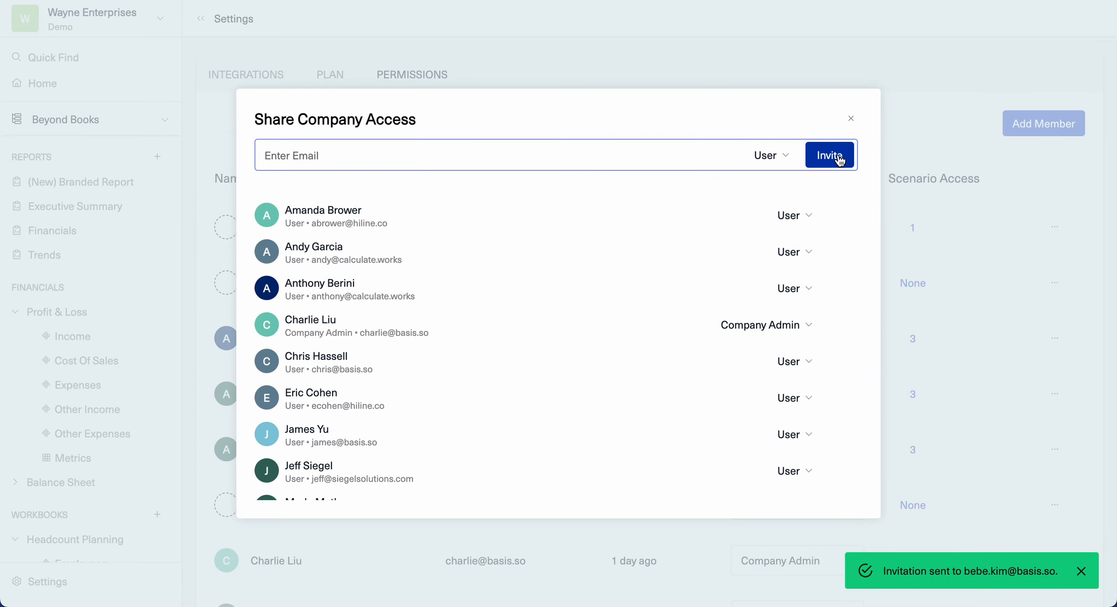
click(851, 117)
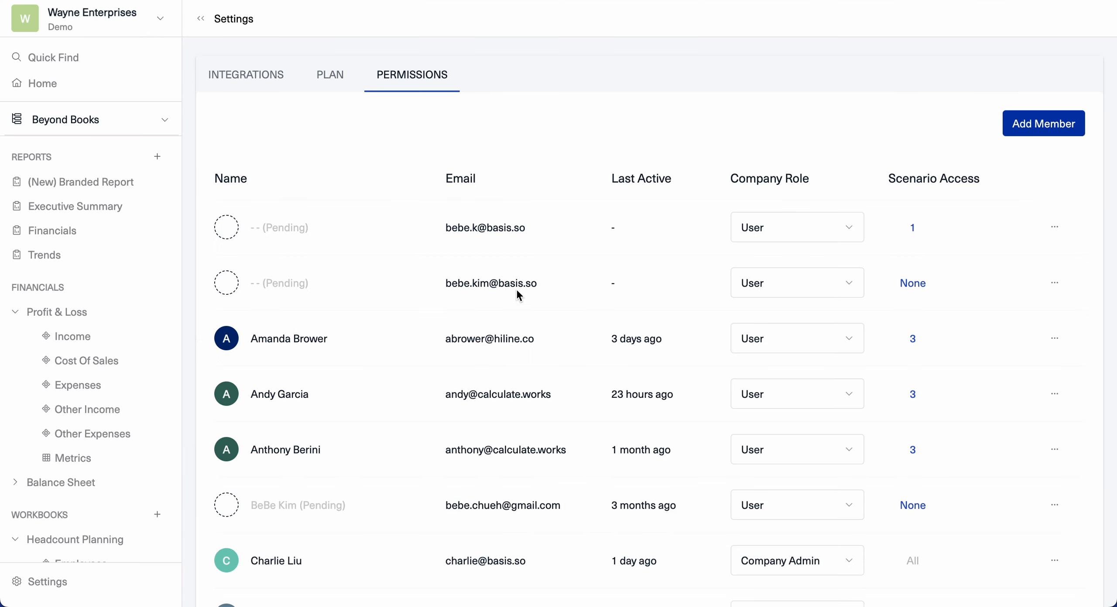
- Grant the newly invited member Viewer access to the Beyond Books scenario
click(913, 289)
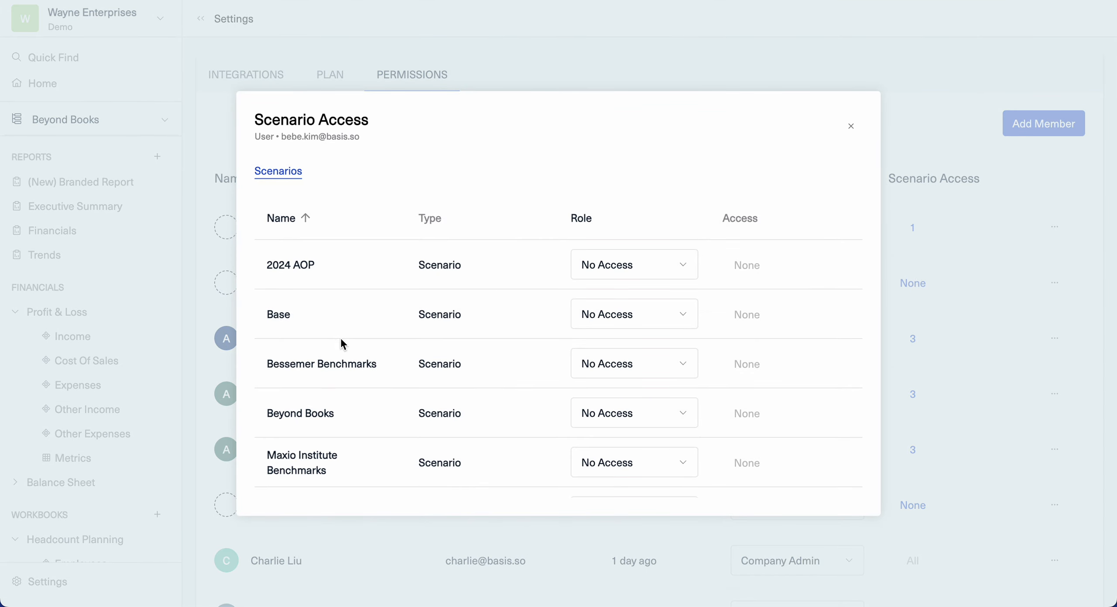
click(590, 417)
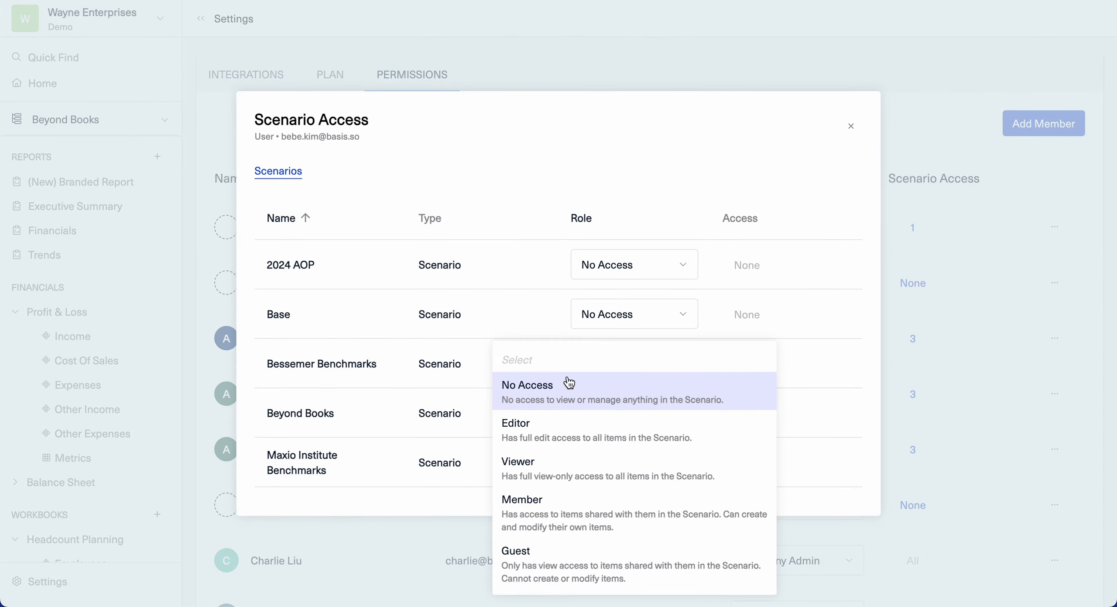
click(718, 475)
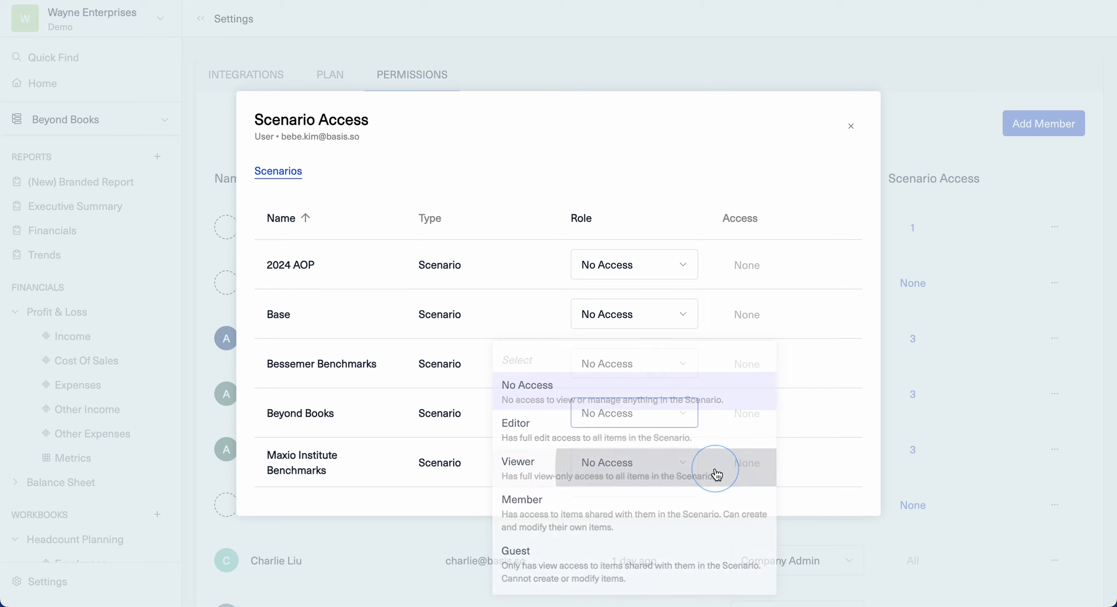
click(851, 127)
- Collapse Profit & Loss in the sidebar and open the Executive Summary report
click(22, 312)
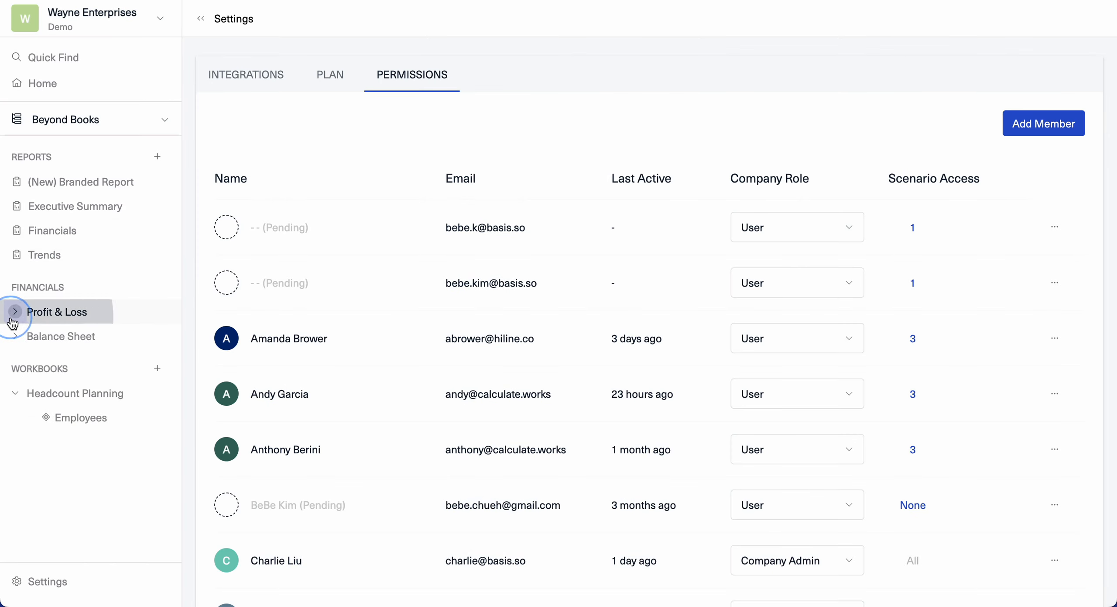
click(62, 208)
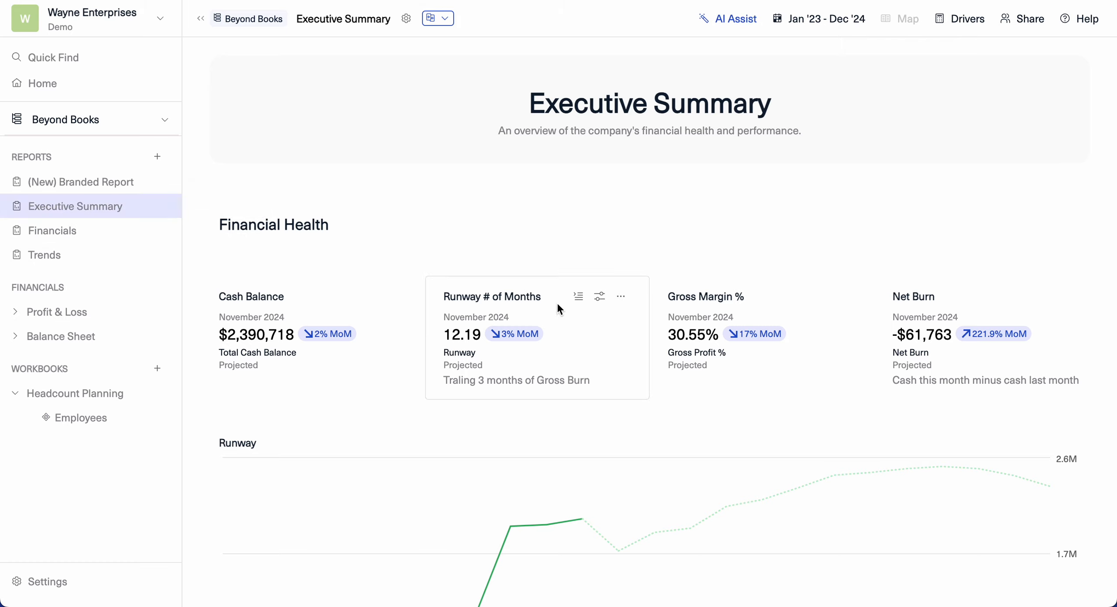
scroll(557, 301, down, 15)
scroll(557, 301, up, 15)
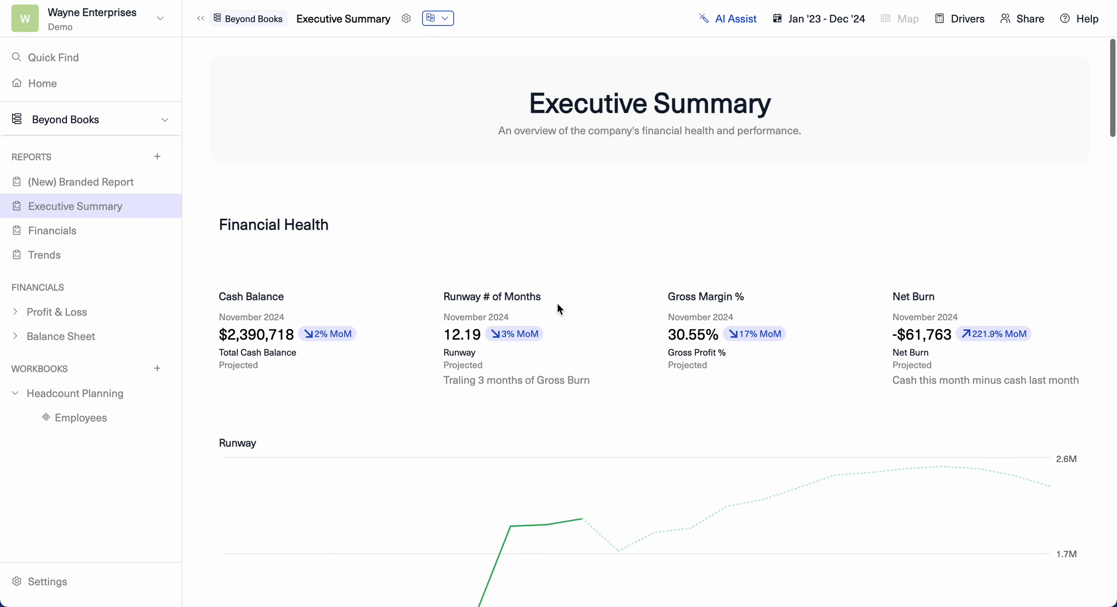